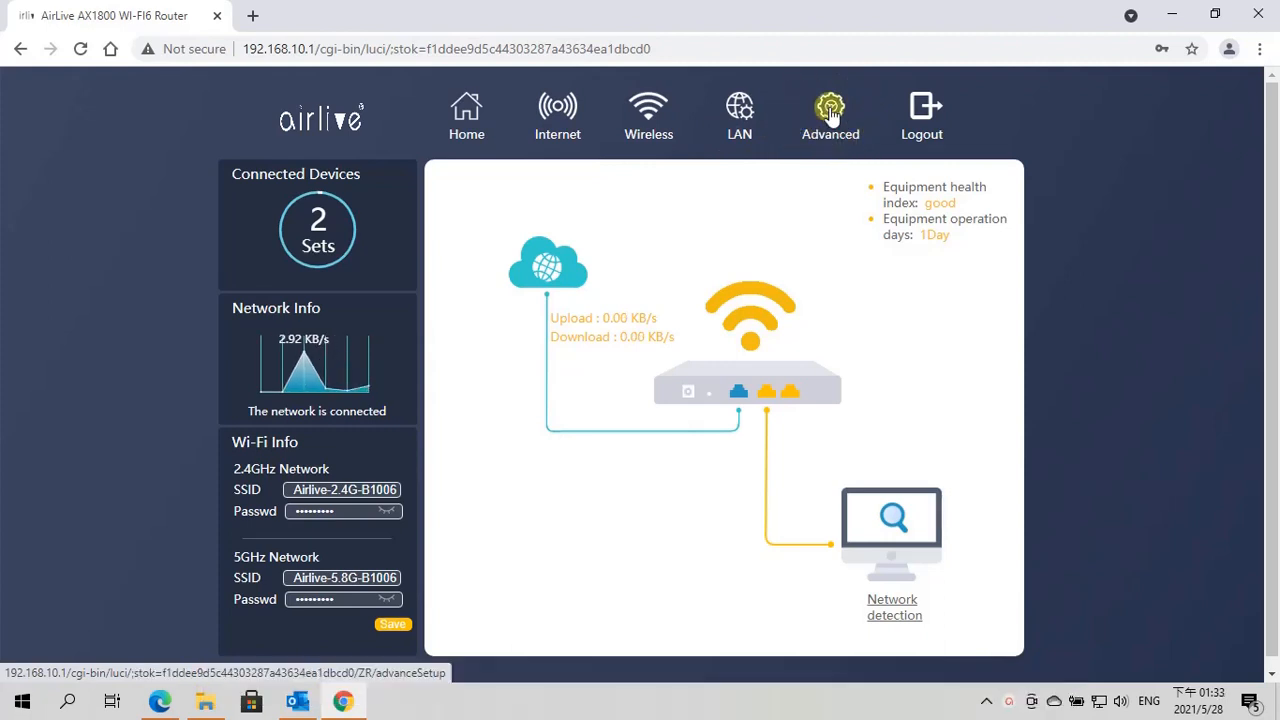
# Open the advanced VPN Server settings, choose PPTP as the protocol and enable the server
pyautogui.click(830, 115)
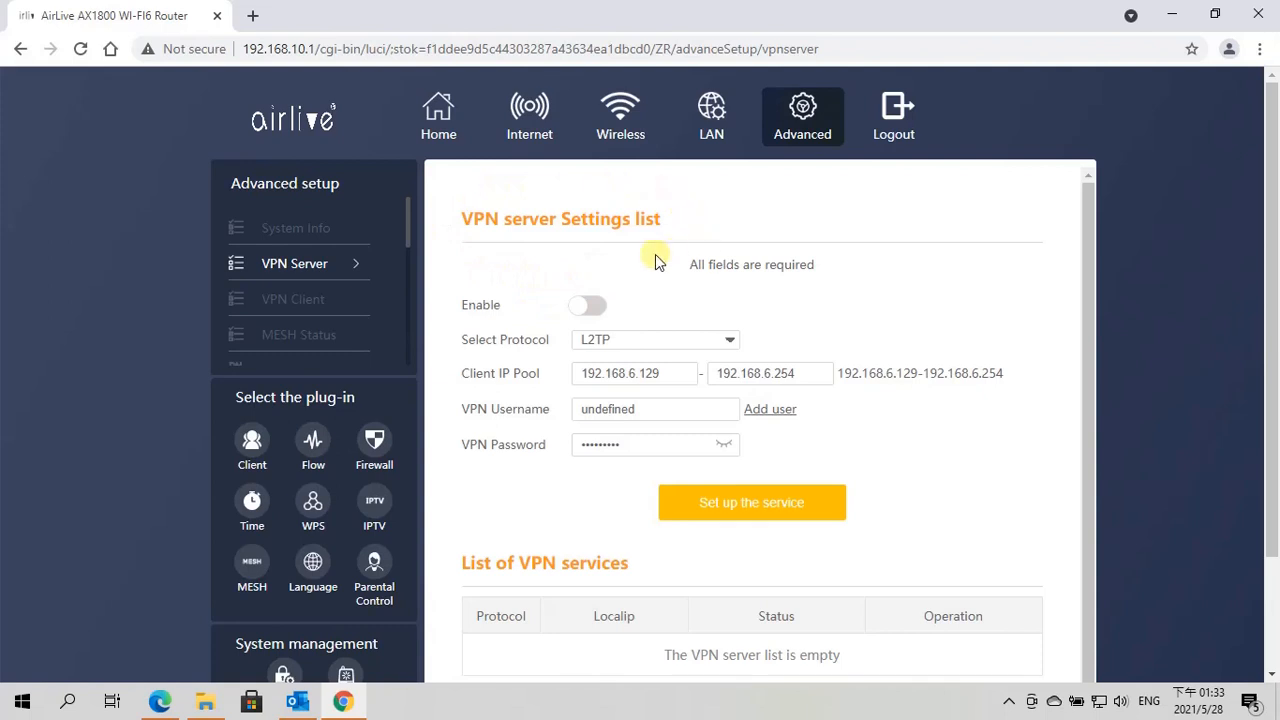
pyautogui.click(731, 343)
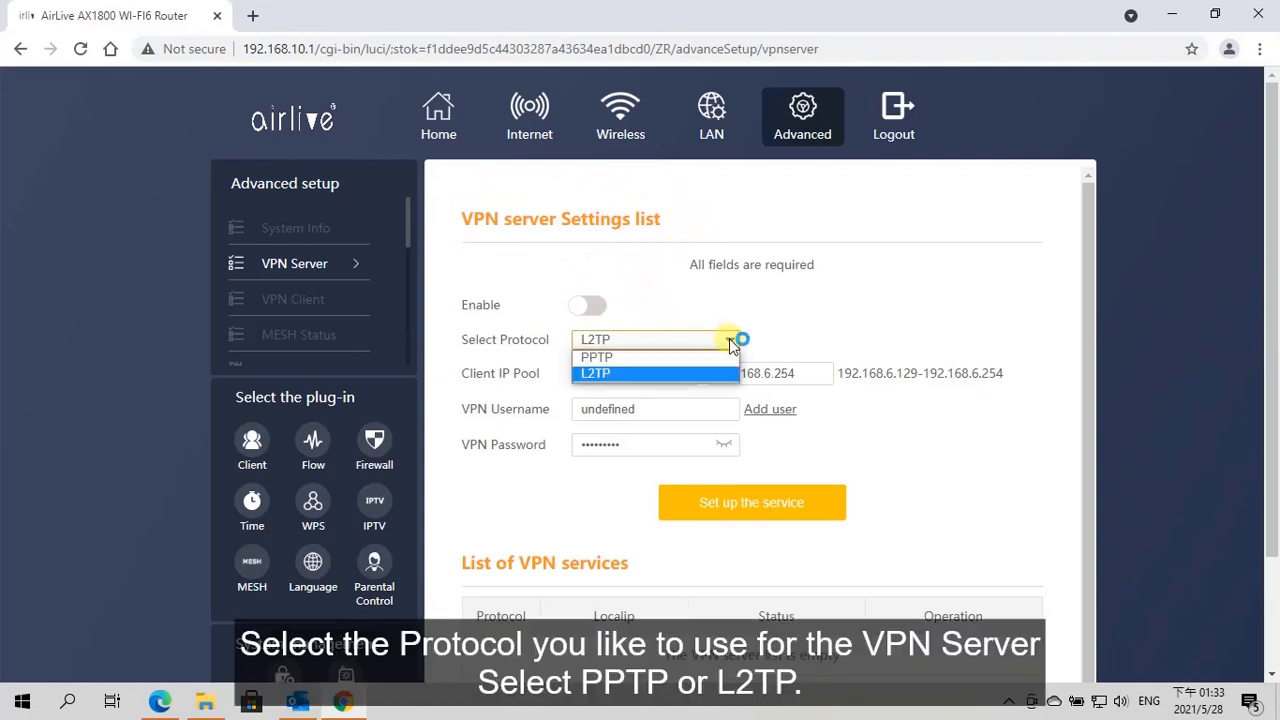
pyautogui.click(629, 357)
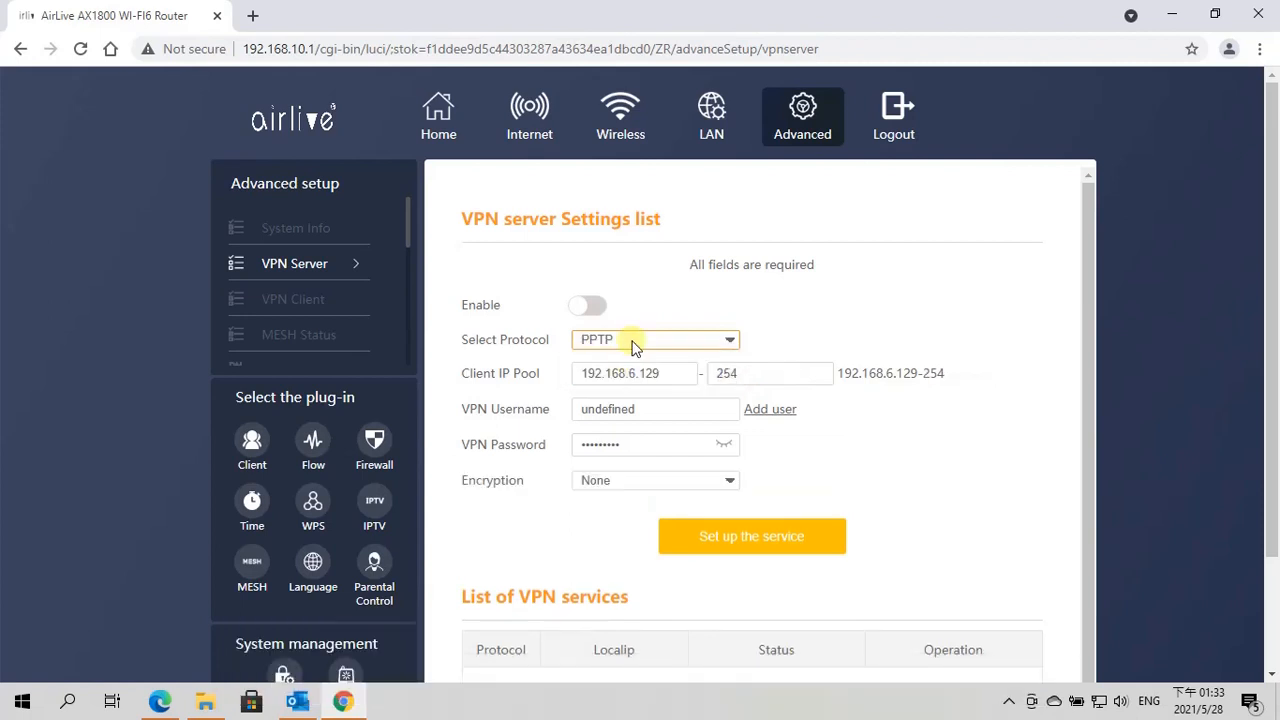
pyautogui.click(587, 310)
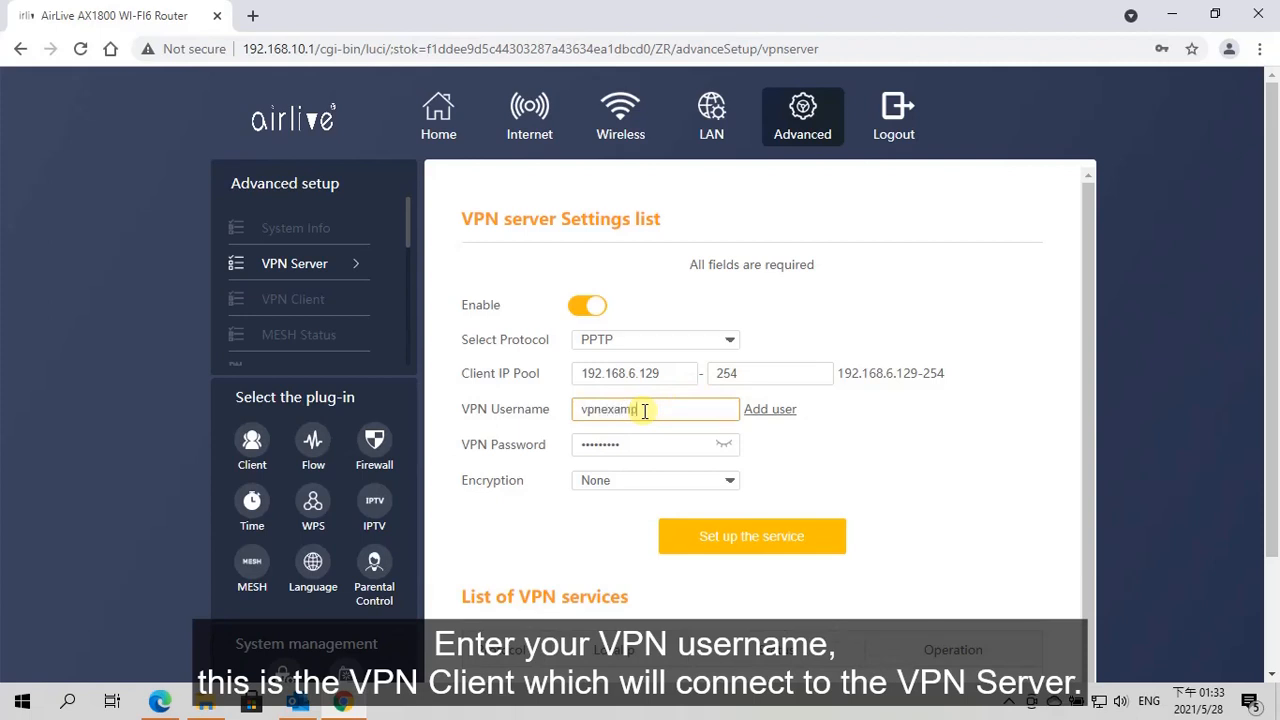
# Set up the PPTP server service with VPN username vpnexample, the VPN password and encryption None
pyautogui.click(643, 444)
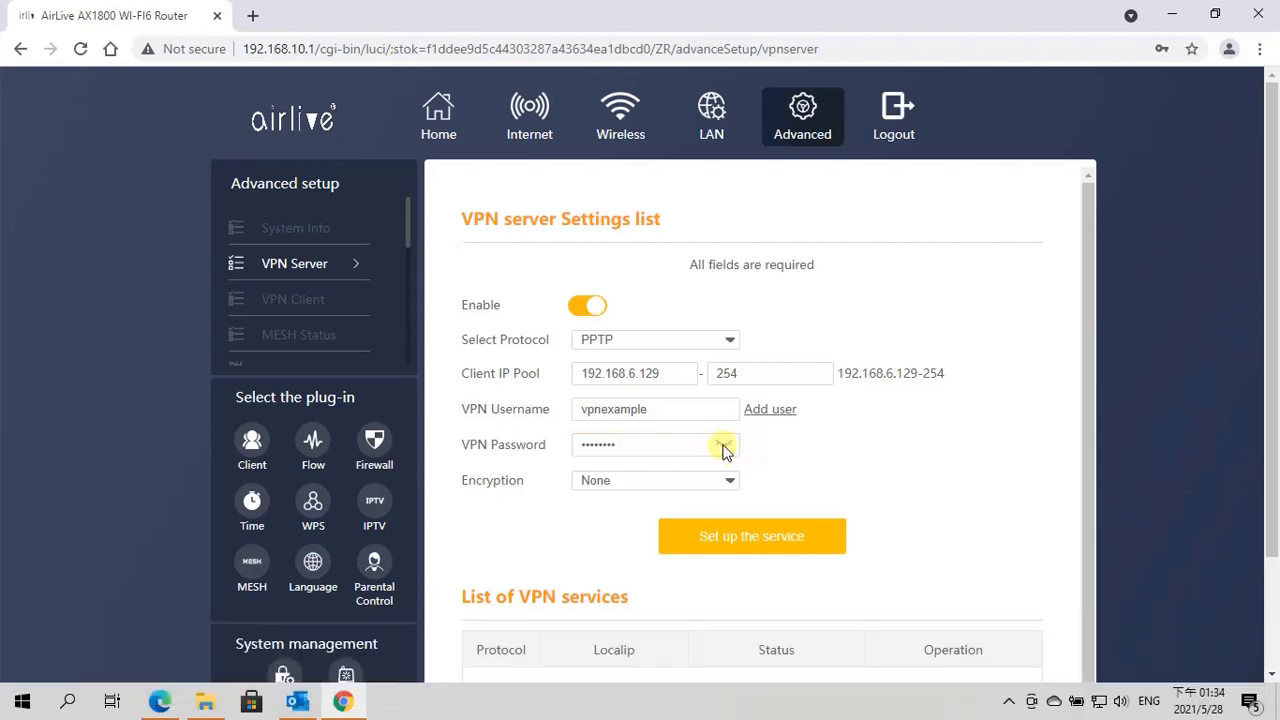
pyautogui.click(725, 447)
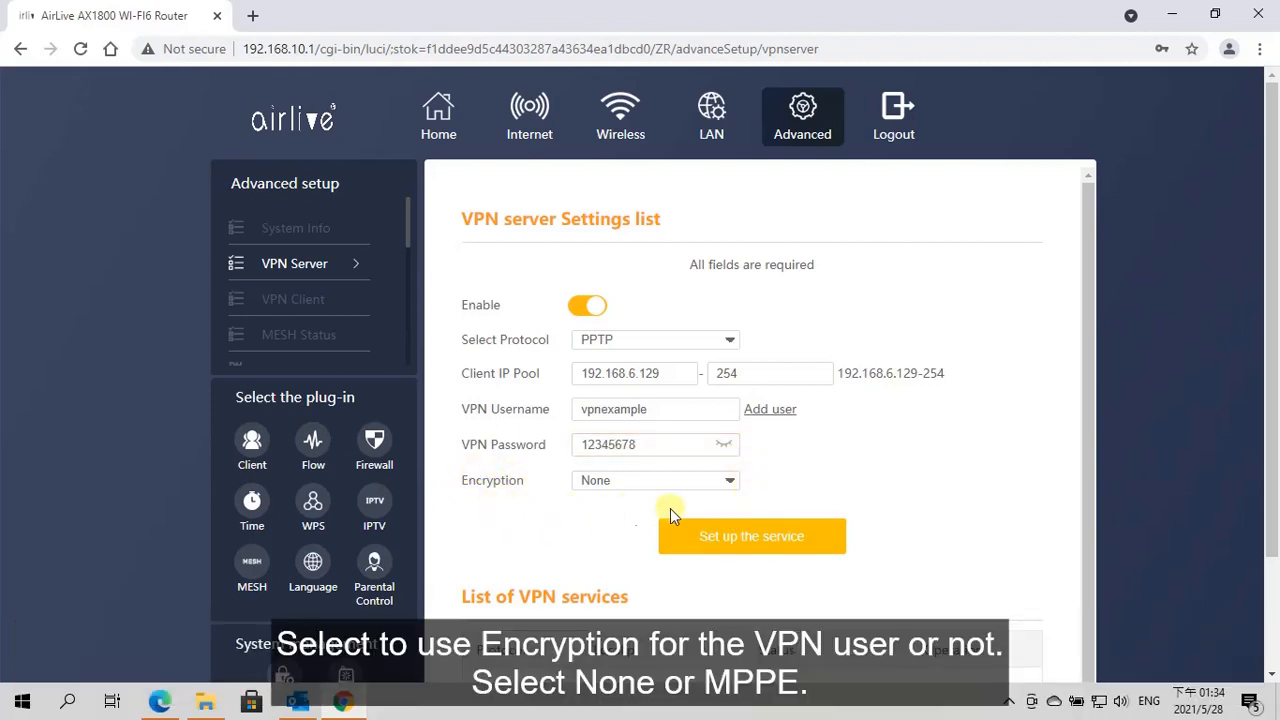
pyautogui.click(730, 481)
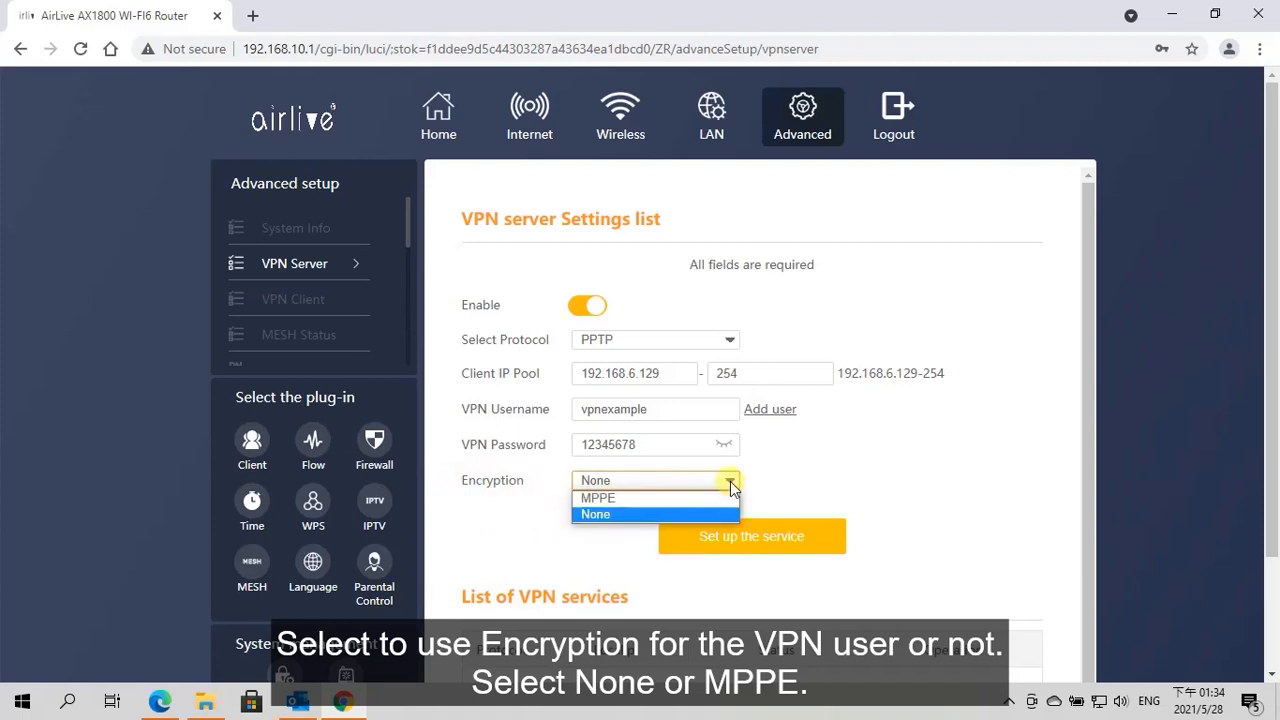
pyautogui.click(690, 512)
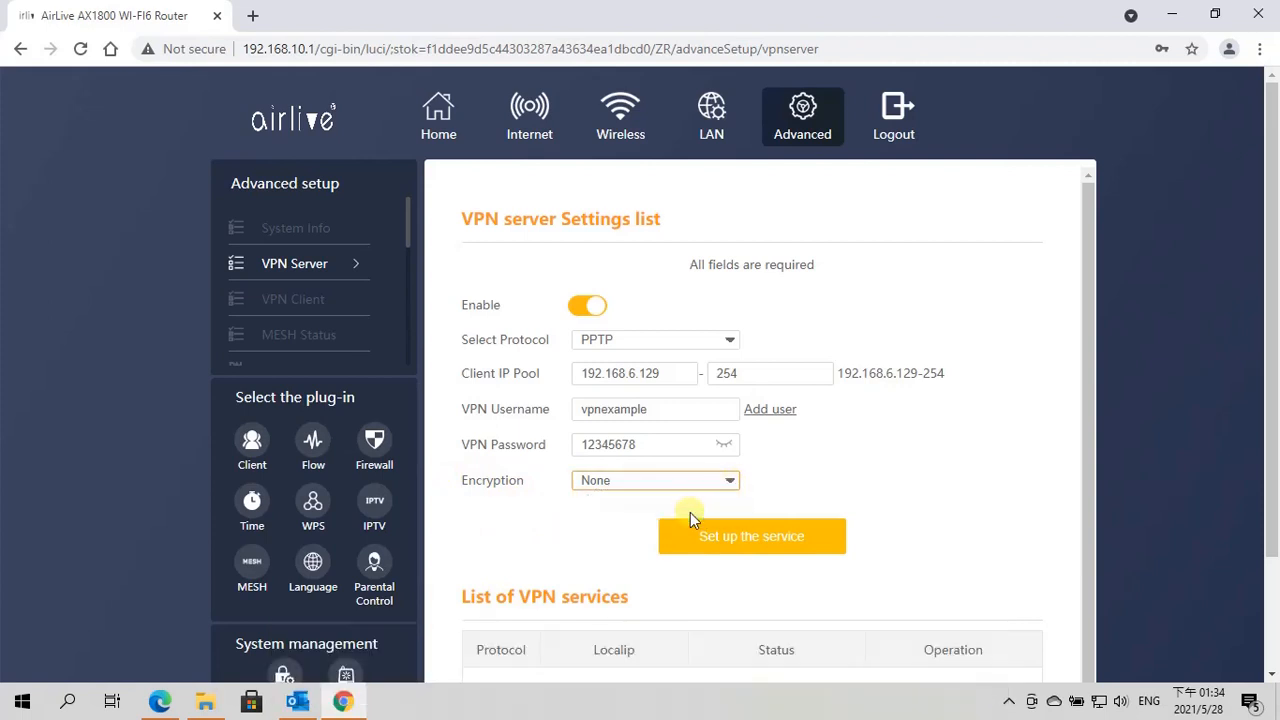
pyautogui.click(742, 545)
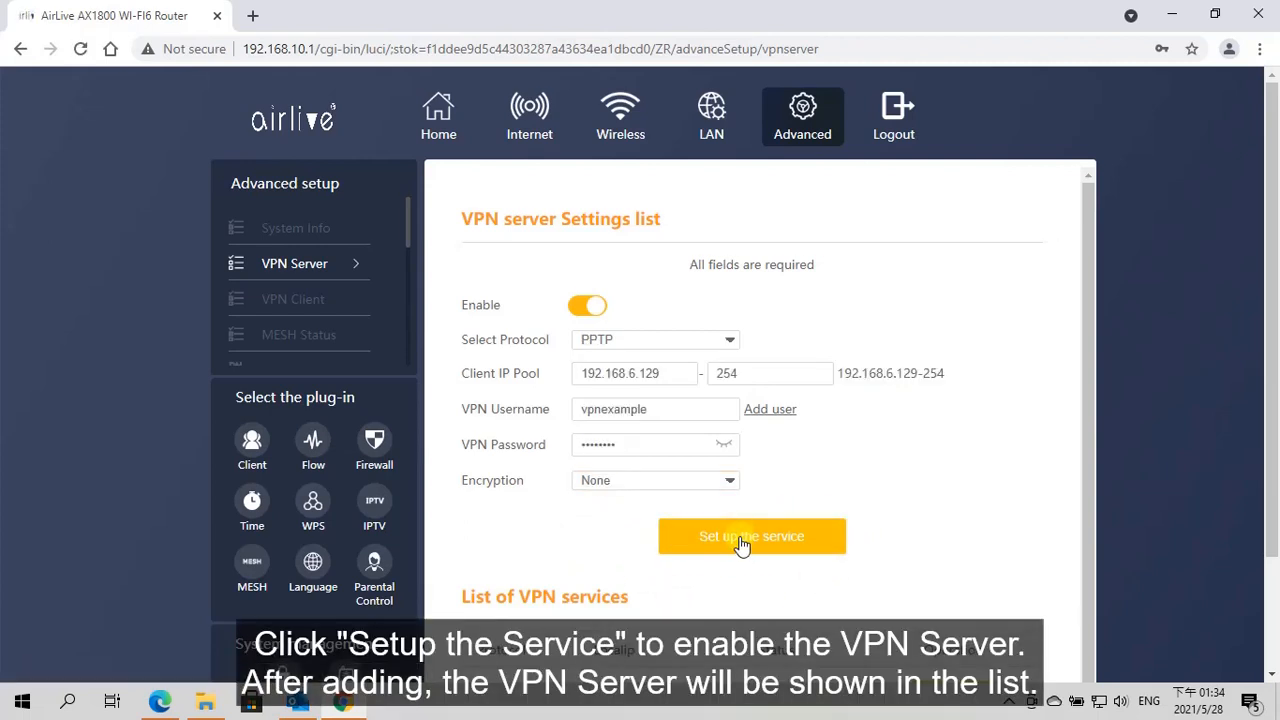
# Add the vpnexample user to the VPN server and check the lists of VPN services and current server users
pyautogui.scroll(-1, 600, 523)
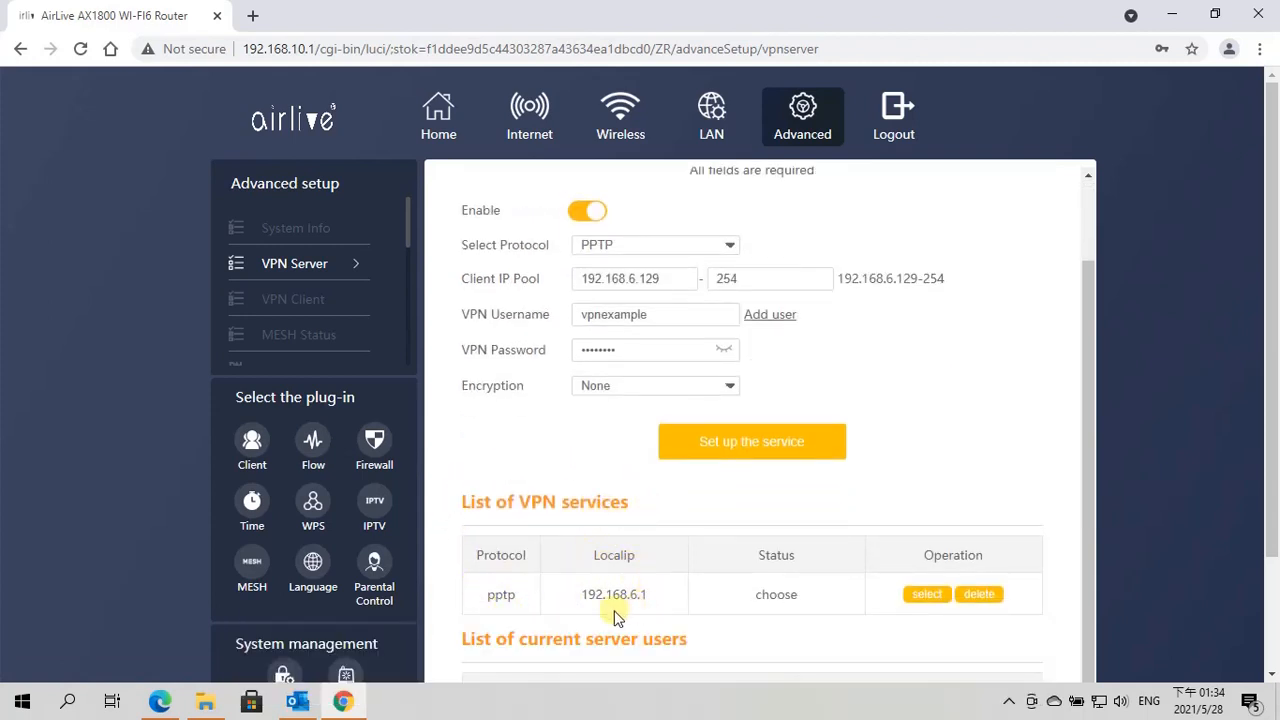
pyautogui.scroll(2, 631, 477)
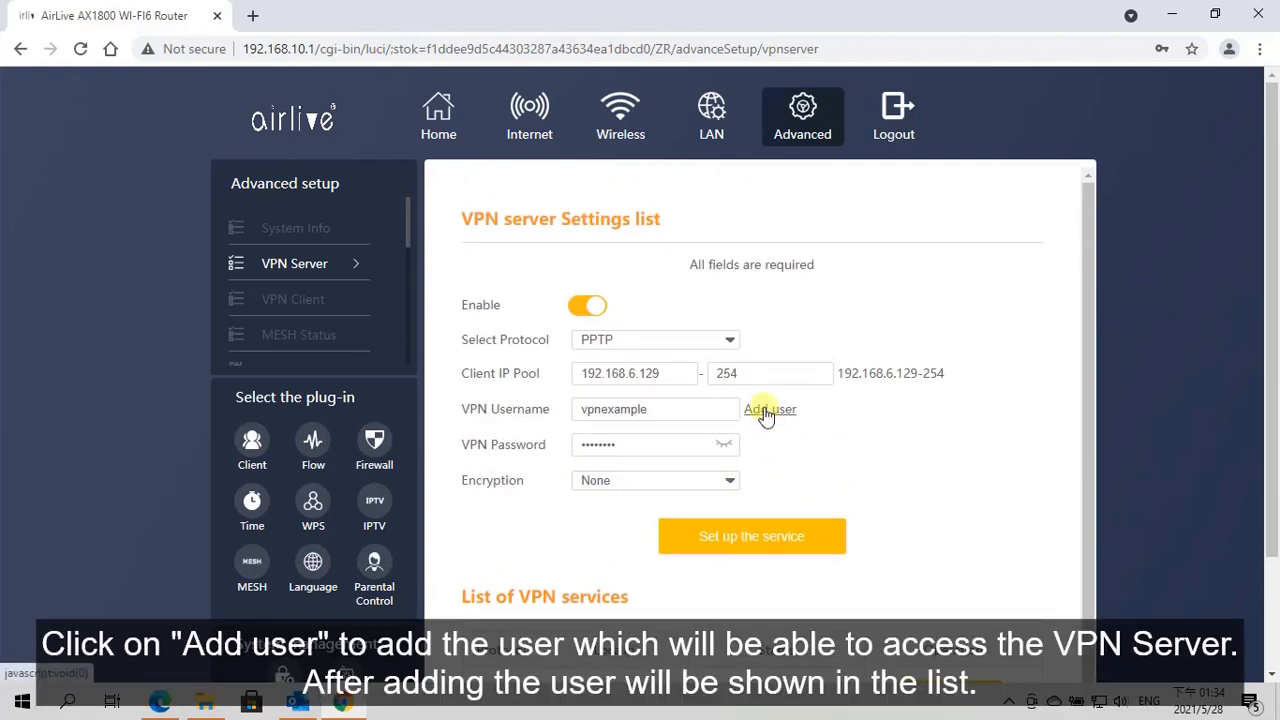
pyautogui.click(766, 416)
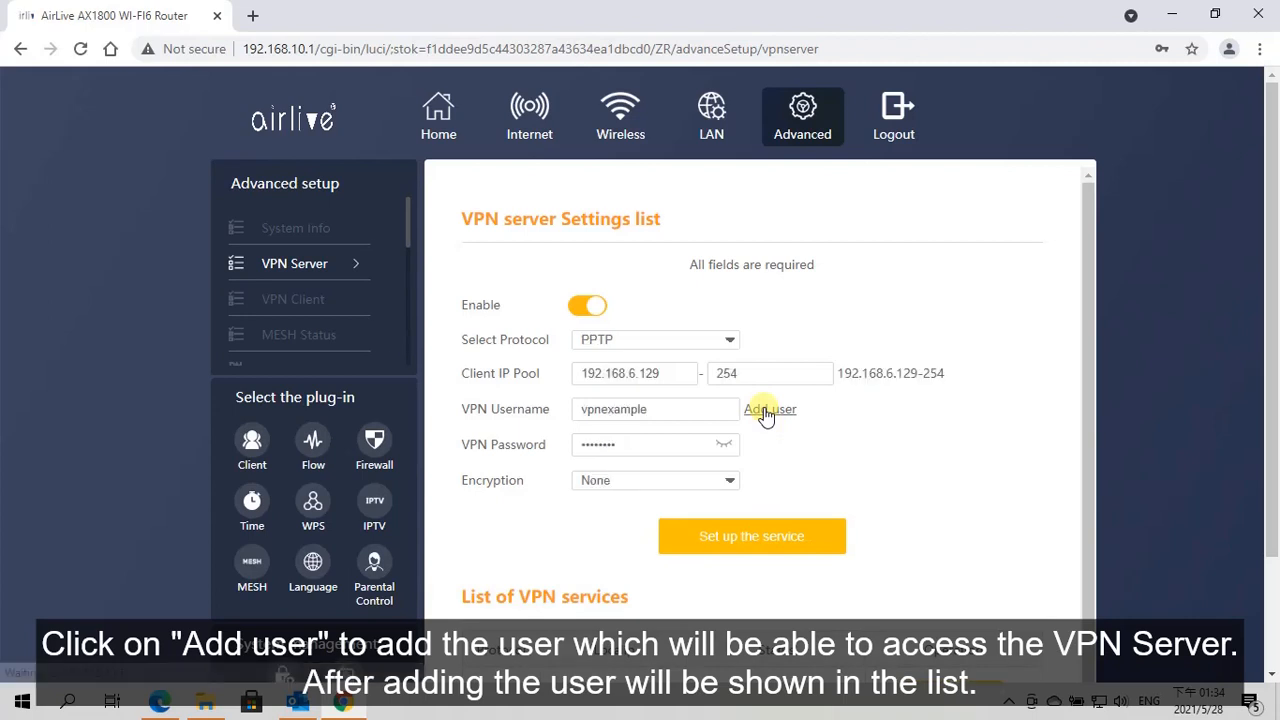
pyautogui.scroll(-1, 772, 452)
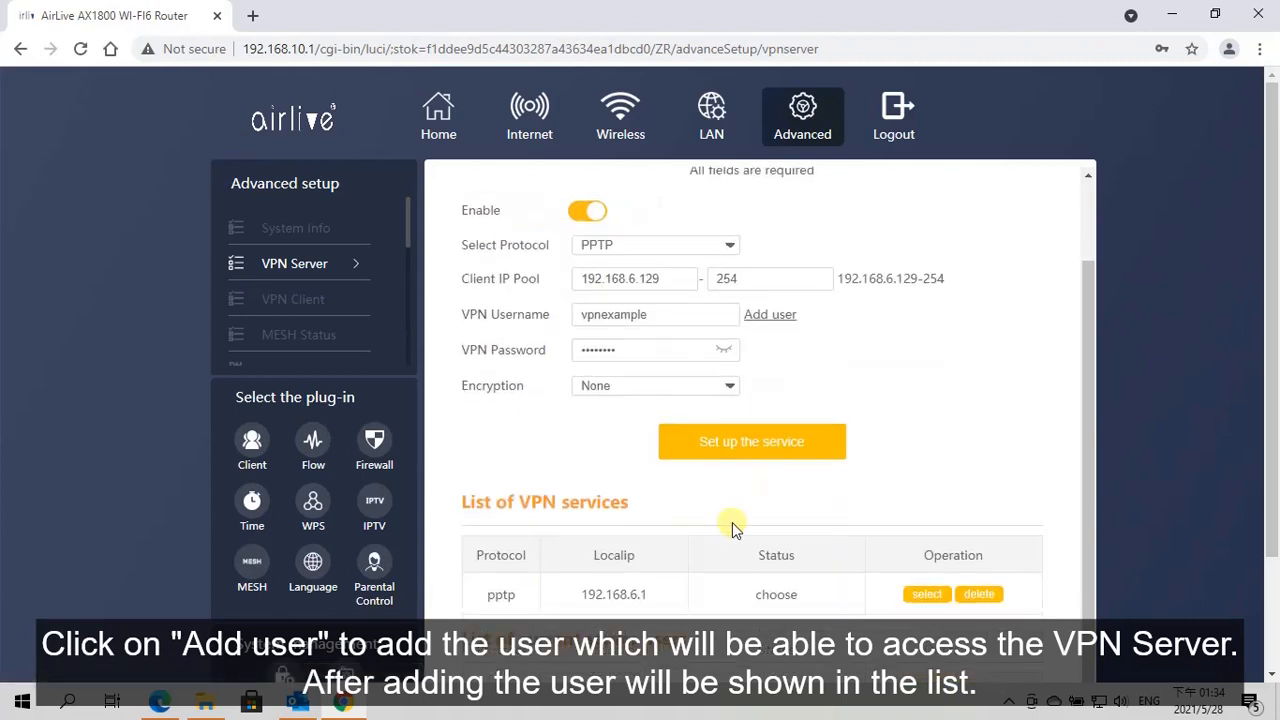
pyautogui.scroll(-2, 565, 570)
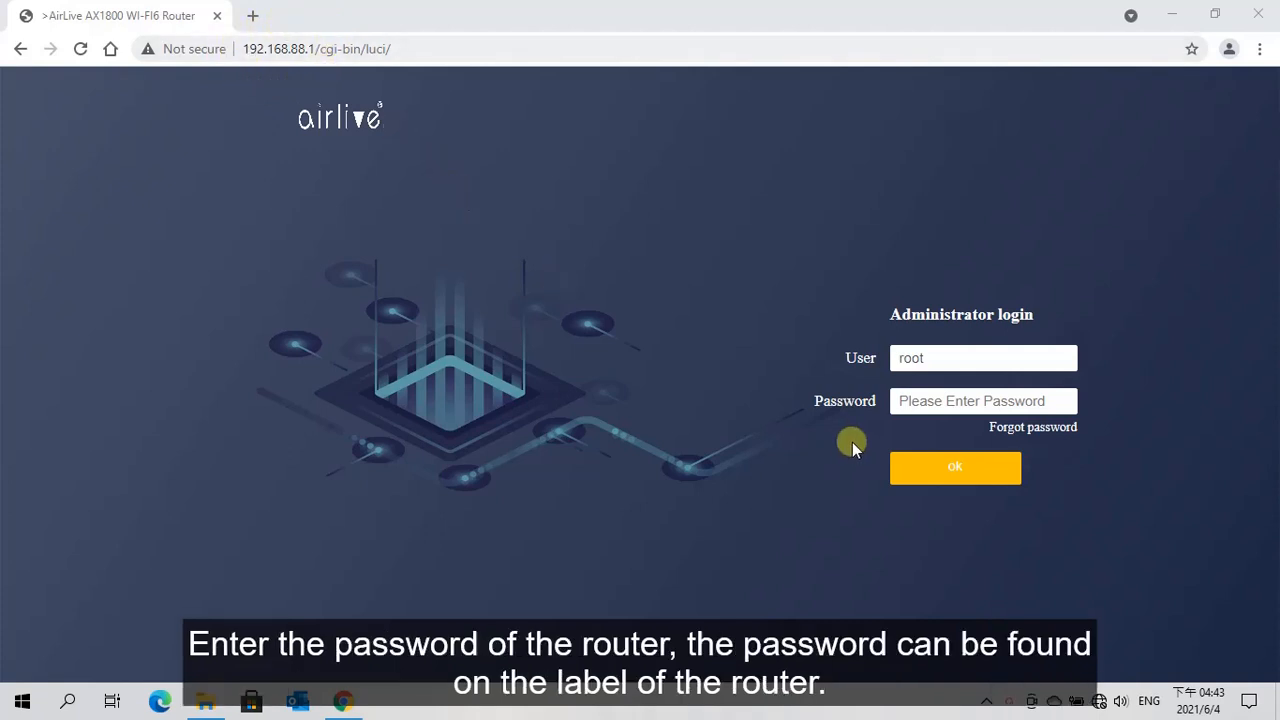
# Log in to the client router at 192.168.88.1 as root with the administrator password, and open its LAN IPv4 address for editing
pyautogui.click(910, 404)
pyautogui.write('•')
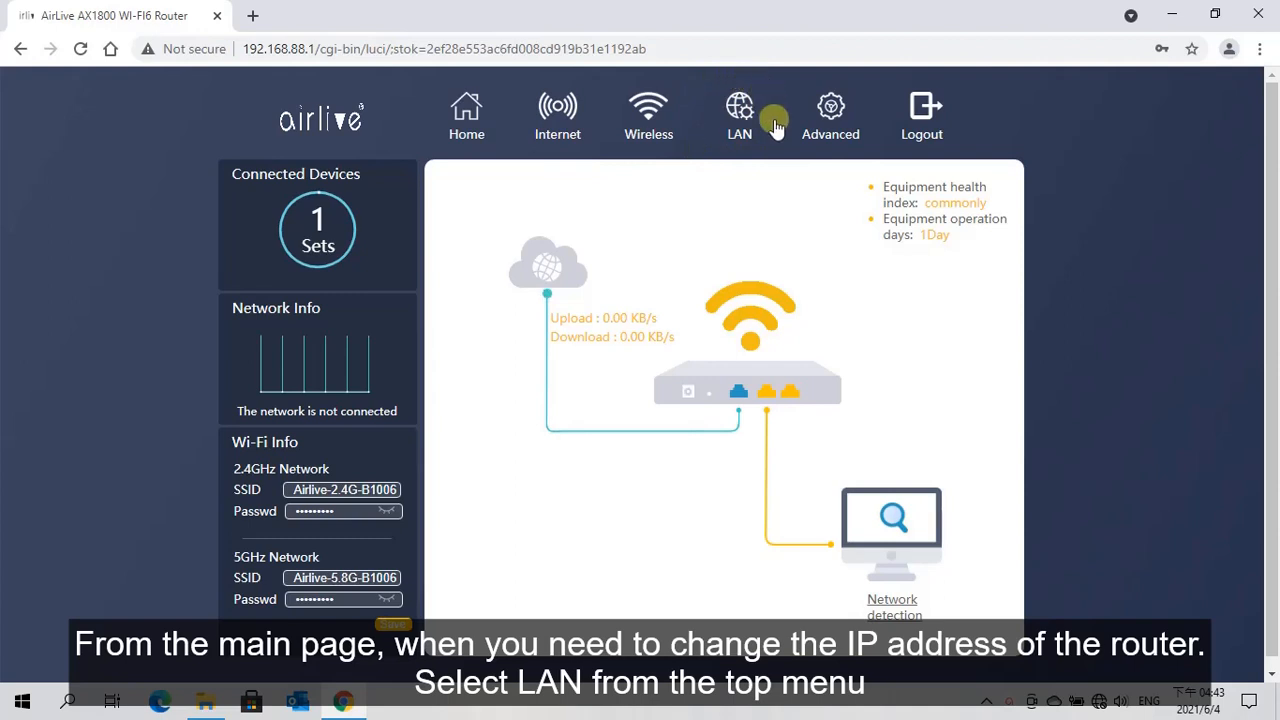
pyautogui.click(740, 118)
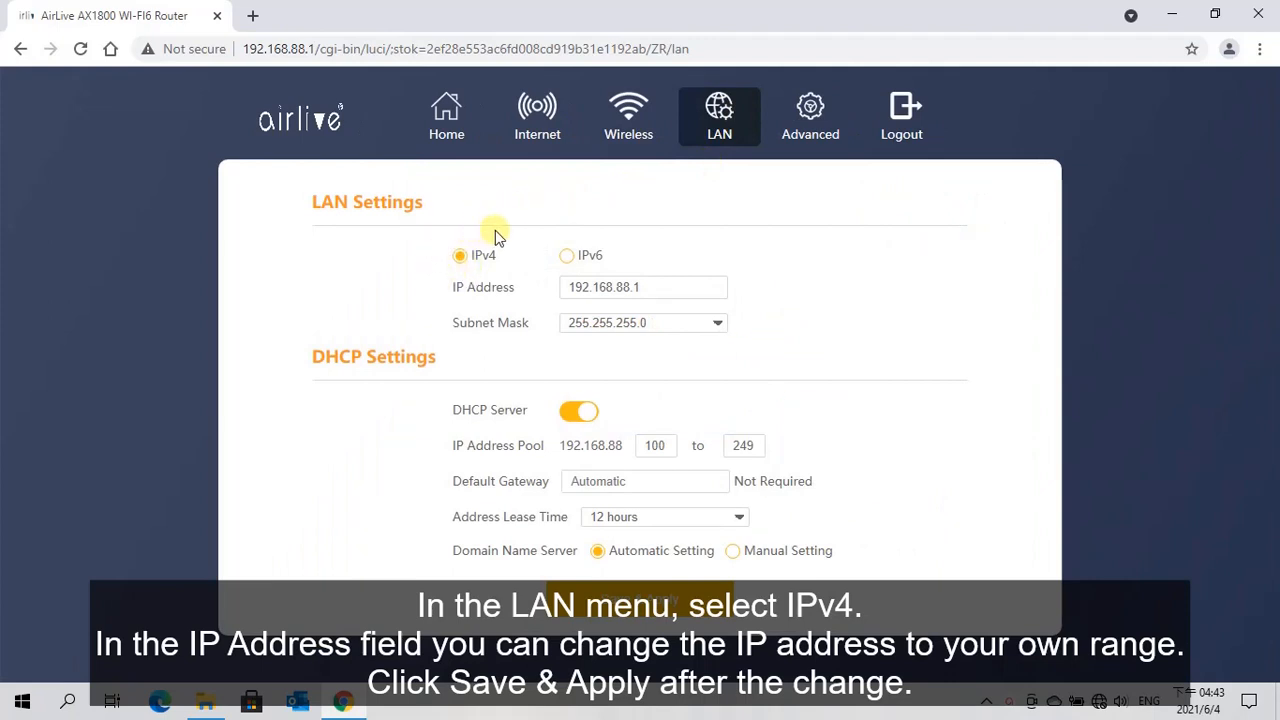
pyautogui.click(618, 286)
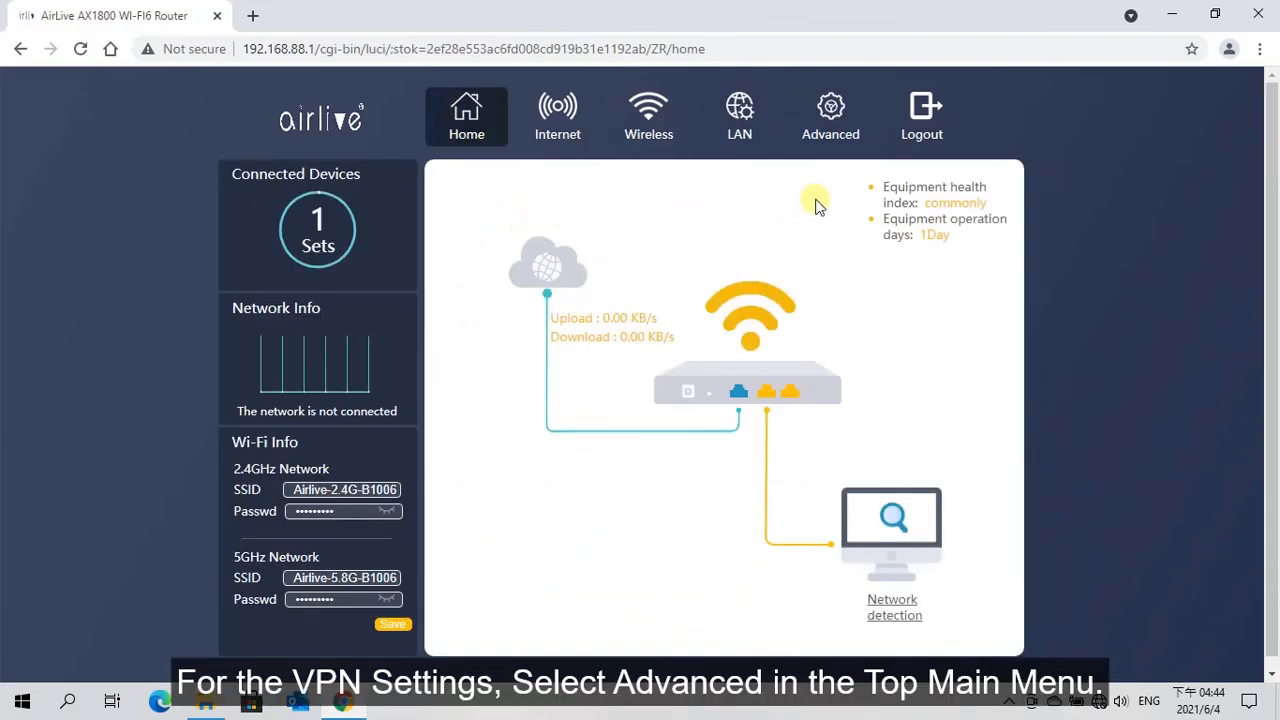
# In the advanced VPN Client settings, choose the PPTP protocol and name the connection VPNExample
pyautogui.click(829, 116)
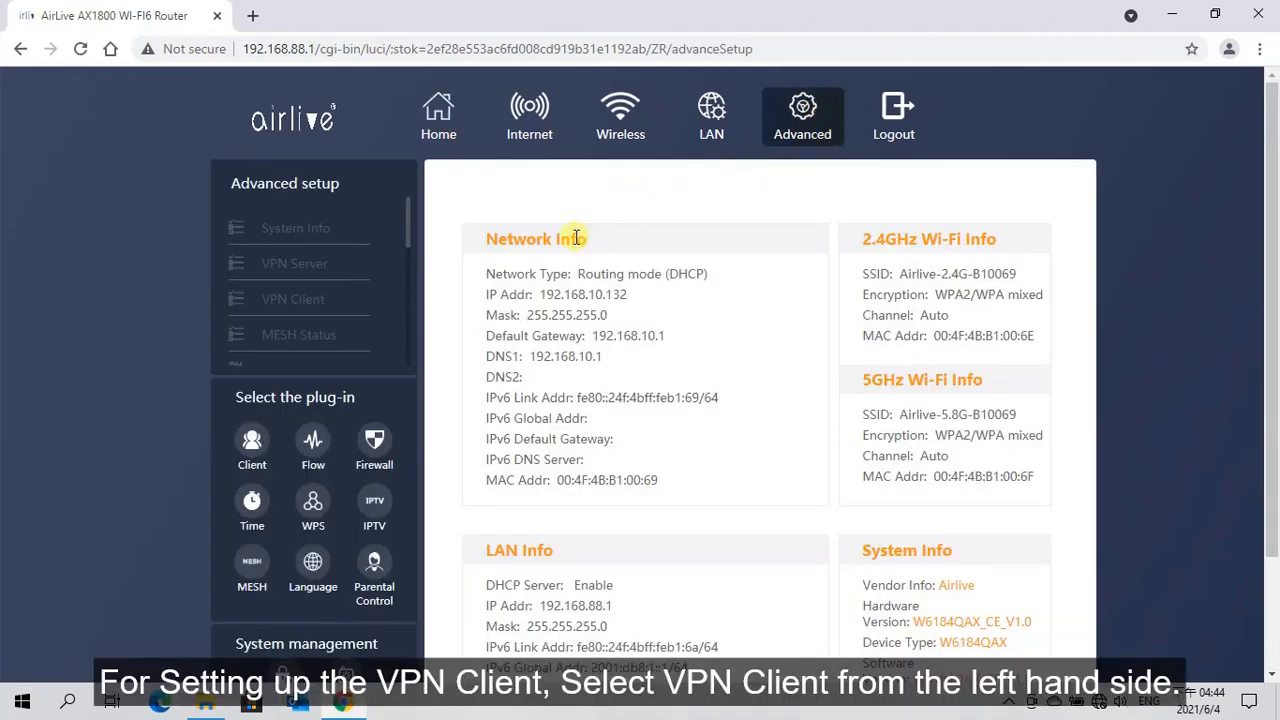
pyautogui.click(290, 302)
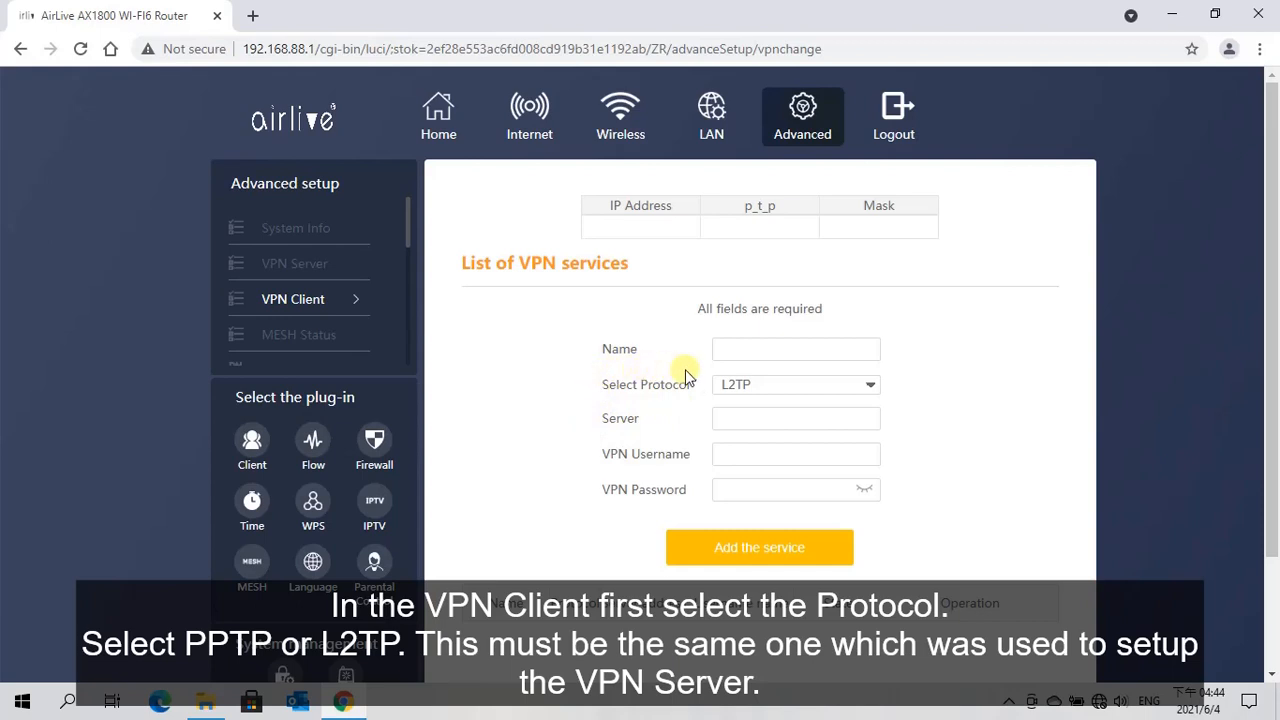
pyautogui.click(870, 390)
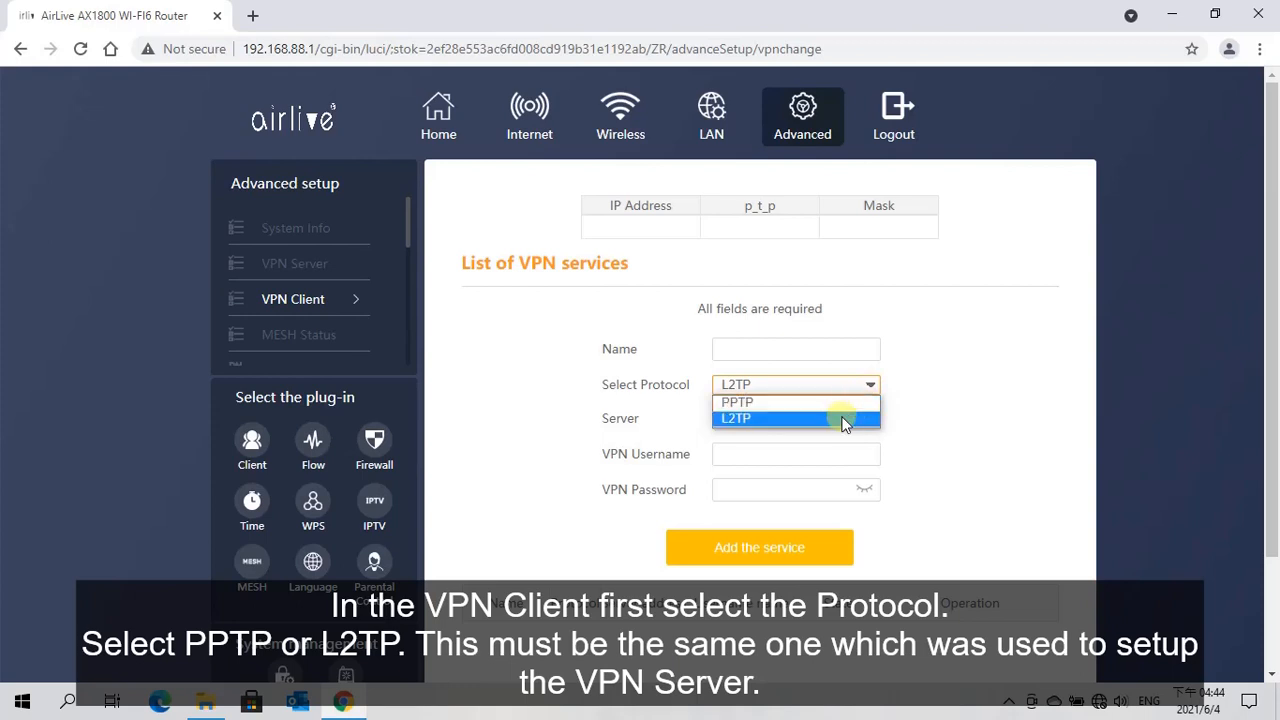
pyautogui.click(776, 405)
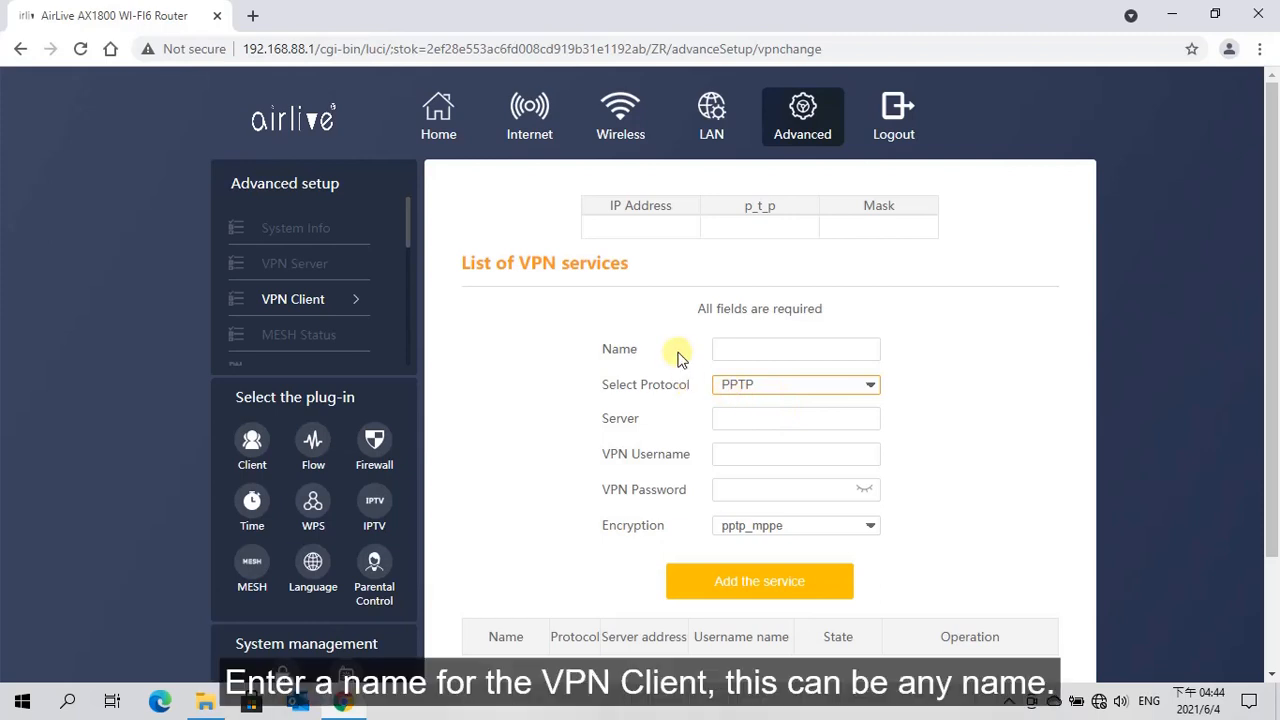
pyautogui.click(737, 347)
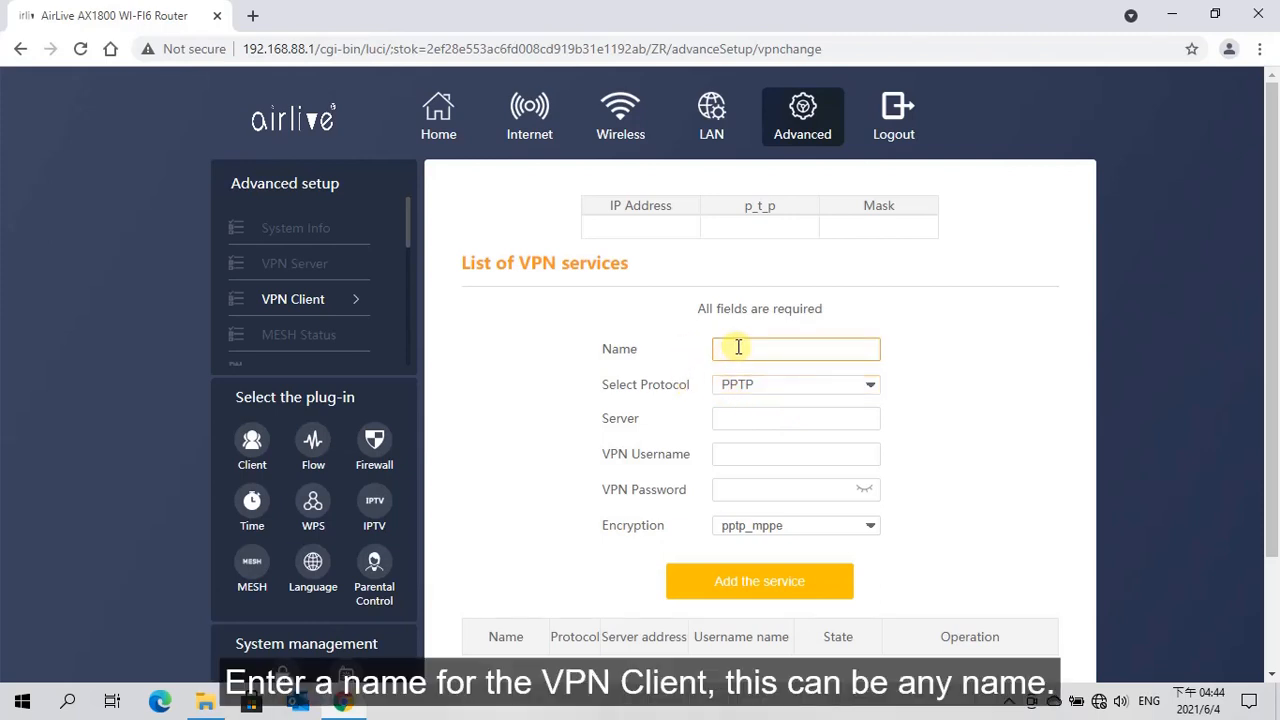
pyautogui.write('VPN')
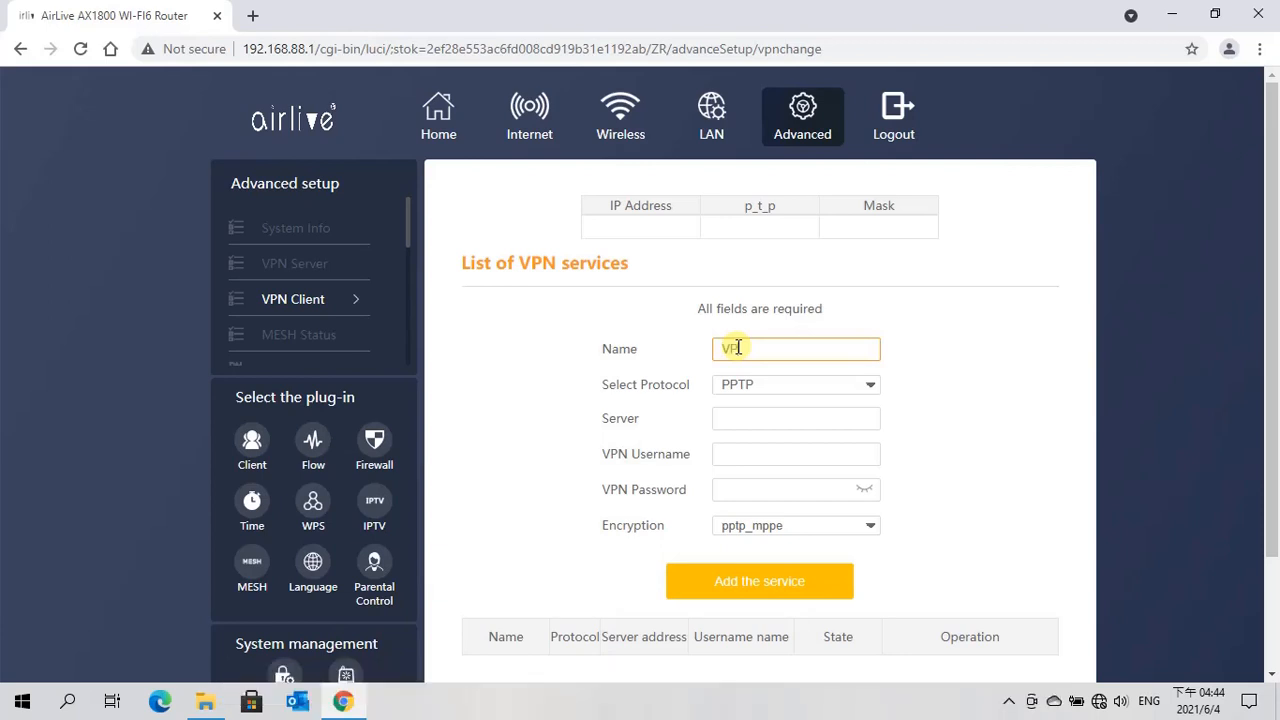
pyautogui.write('Example')
# Set the VPN client's server address to 192.168.10.1
pyautogui.click(730, 420)
pyautogui.write('192')
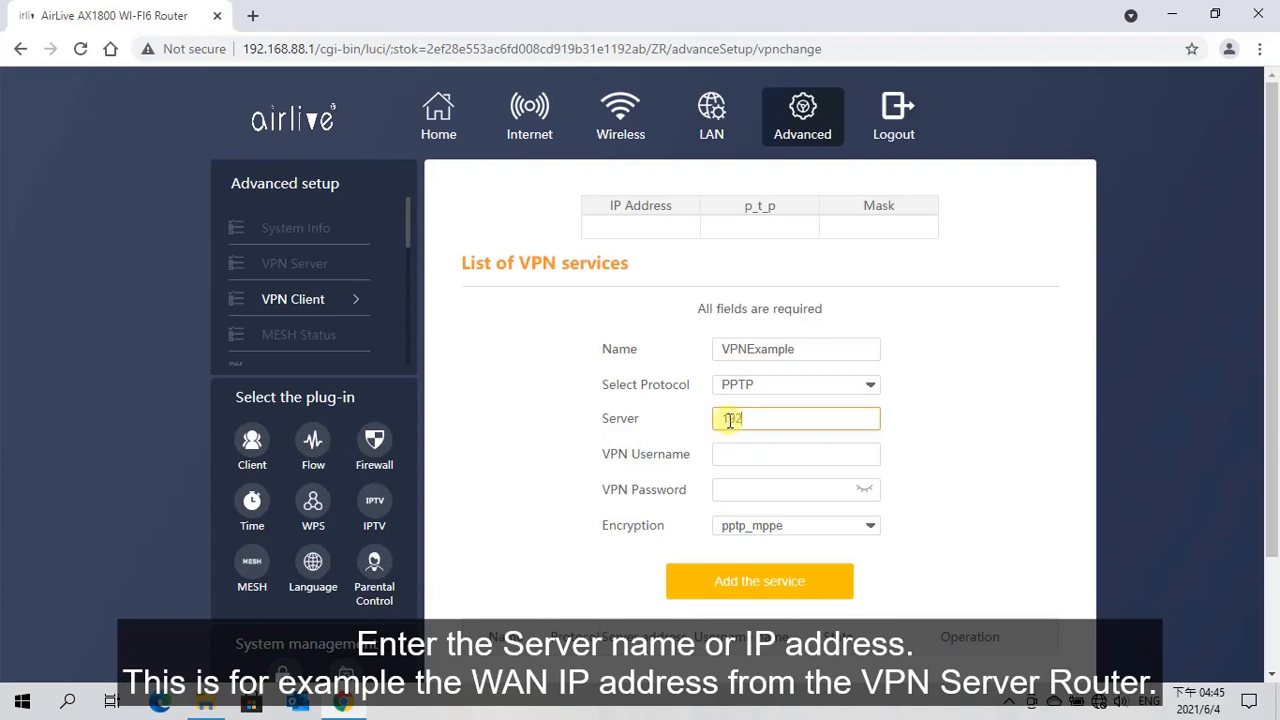
pyautogui.write('.168.10.1')
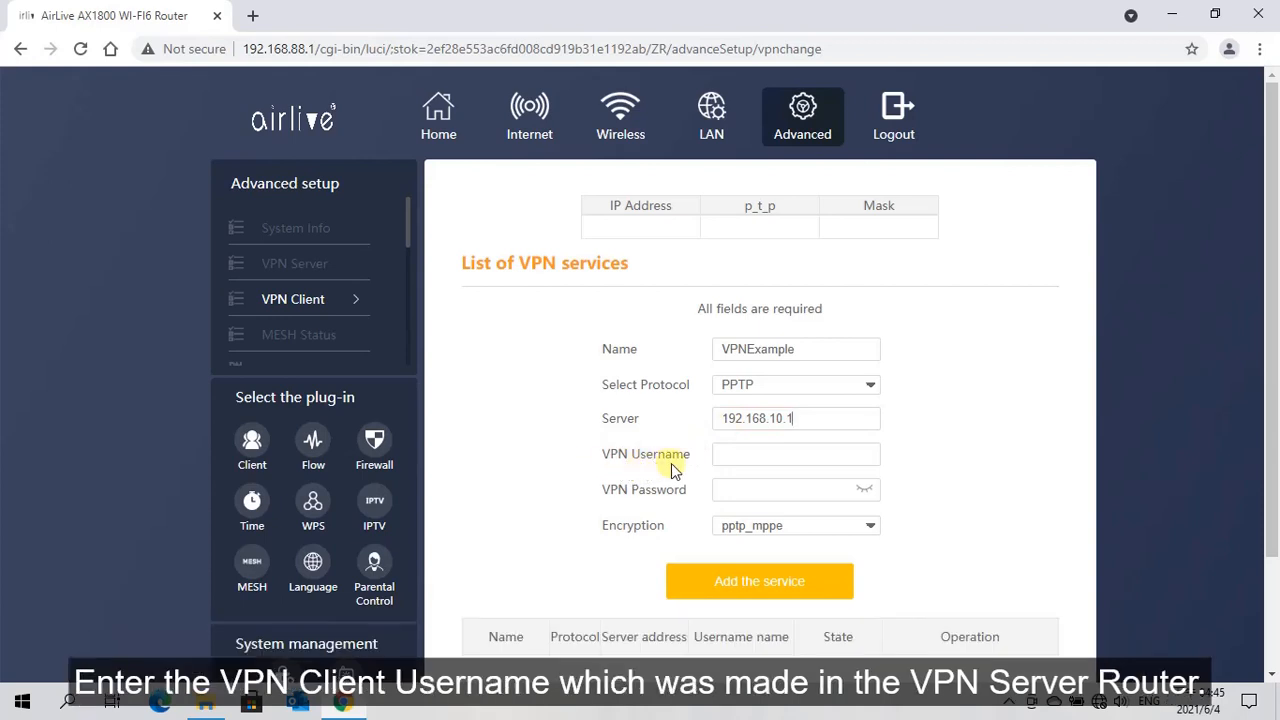
# Enter vpnexample as the client's VPN username, fill in the VPN password and check it in plain text
pyautogui.click(731, 455)
pyautogui.write('vpnexample')
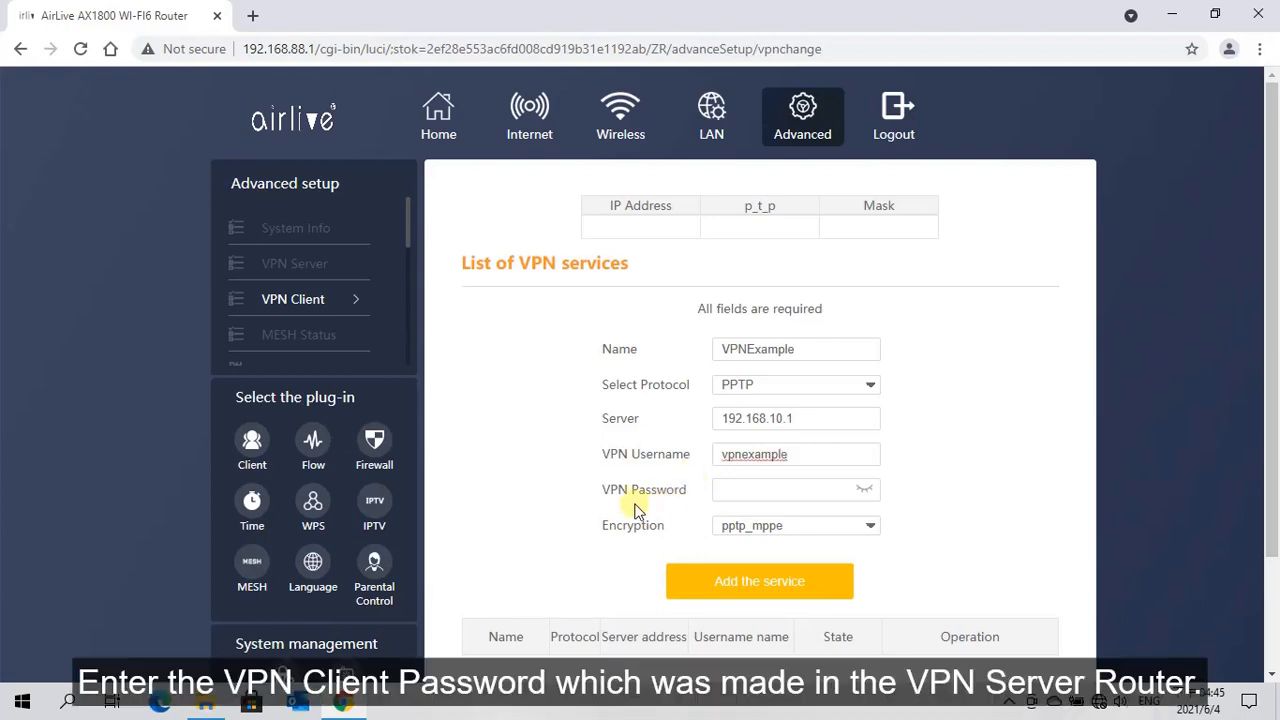
pyautogui.click(724, 490)
pyautogui.write('•')
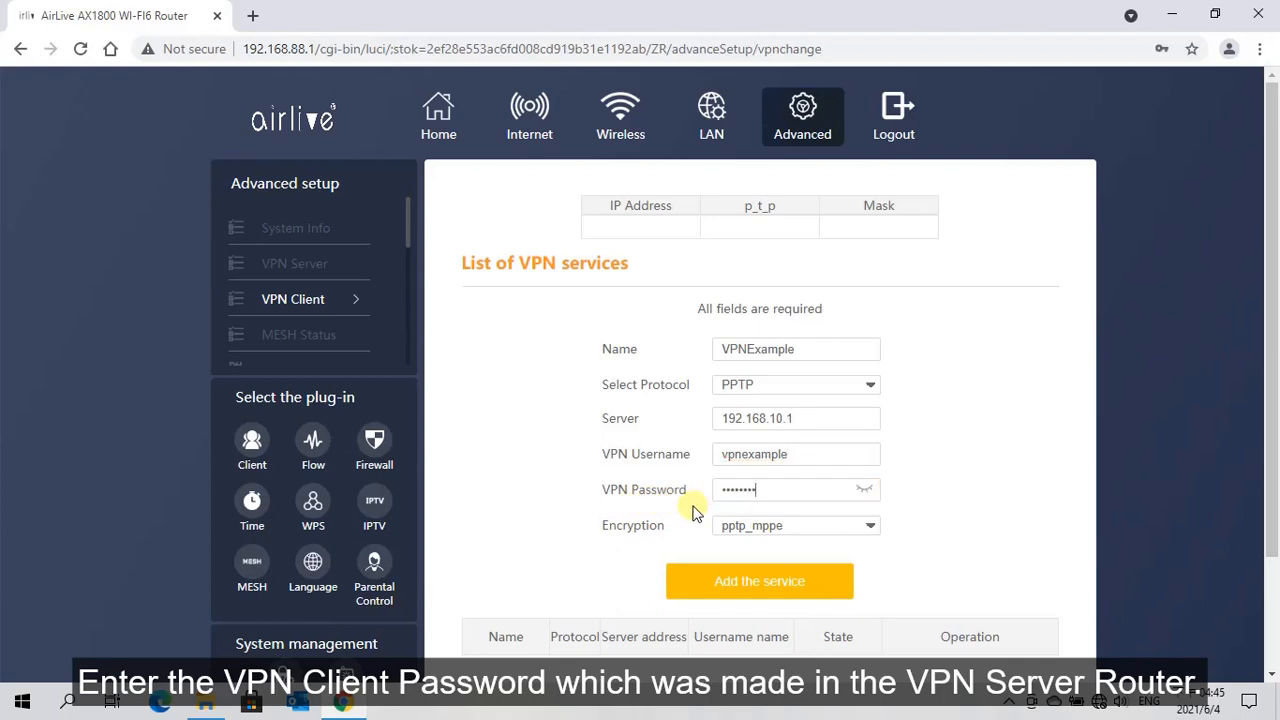
pyautogui.click(863, 490)
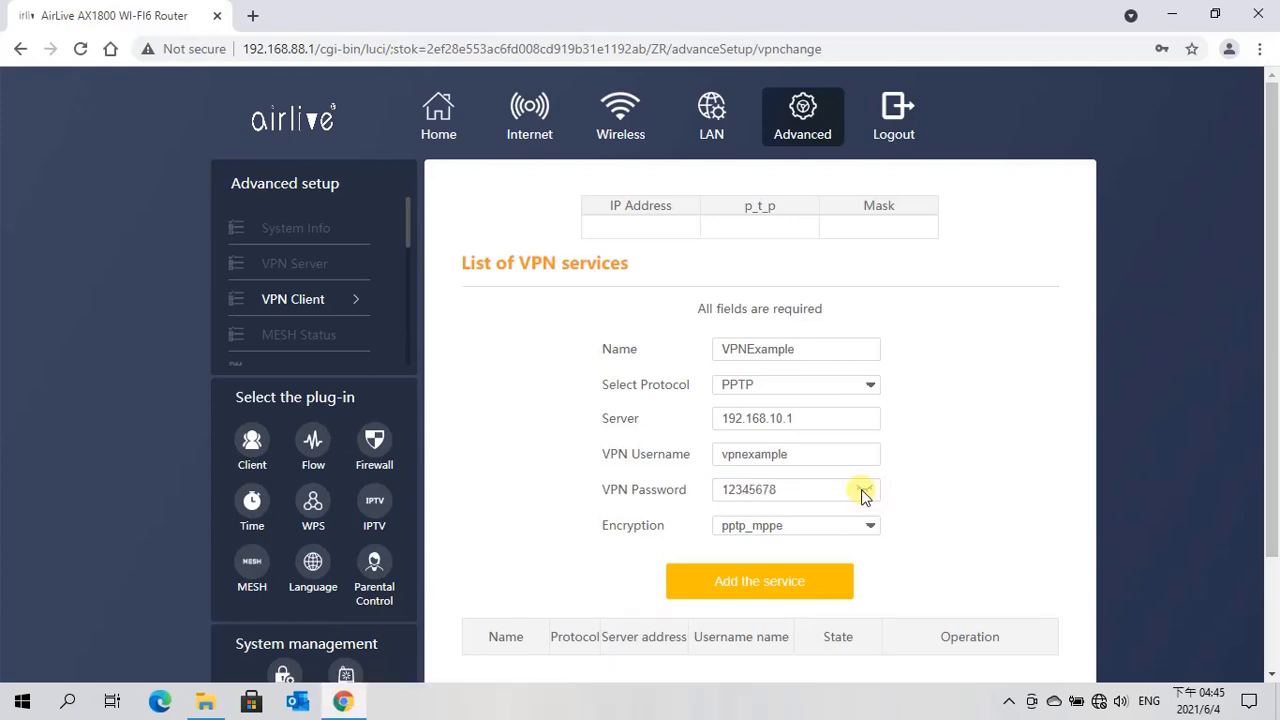
pyautogui.click(864, 492)
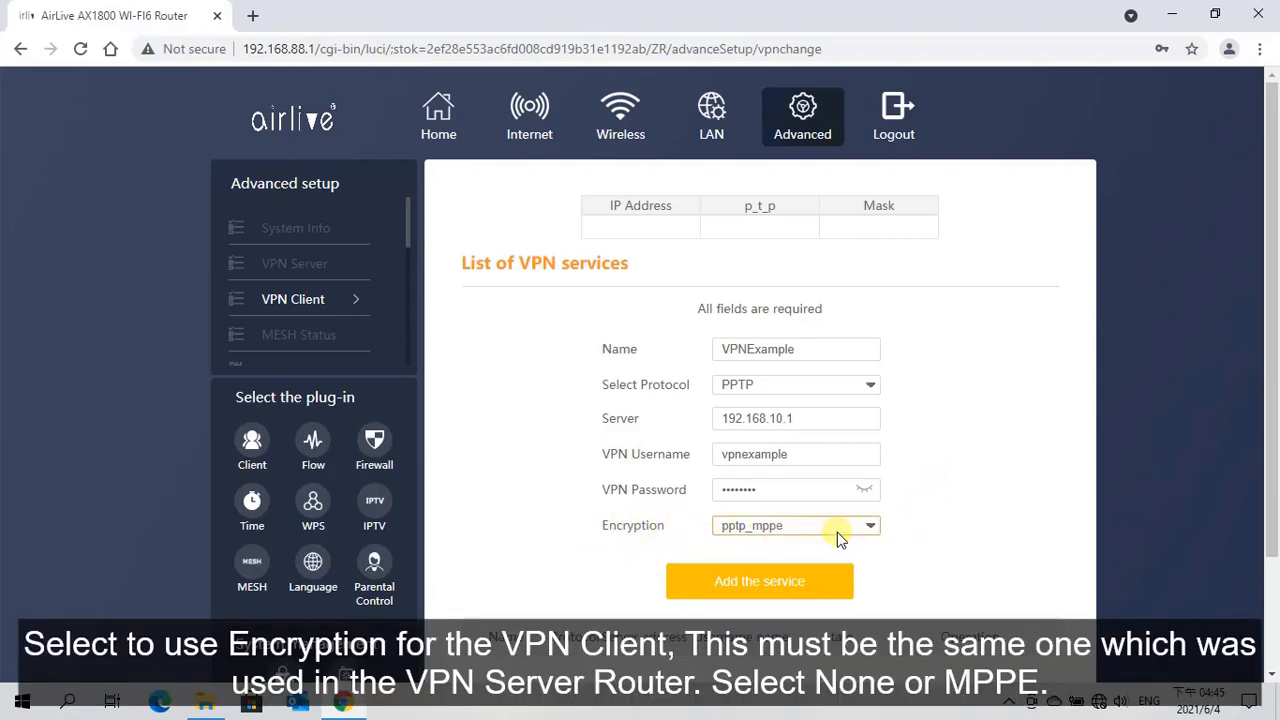
# Set the VPN client's encryption to none and add the service
pyautogui.click(872, 533)
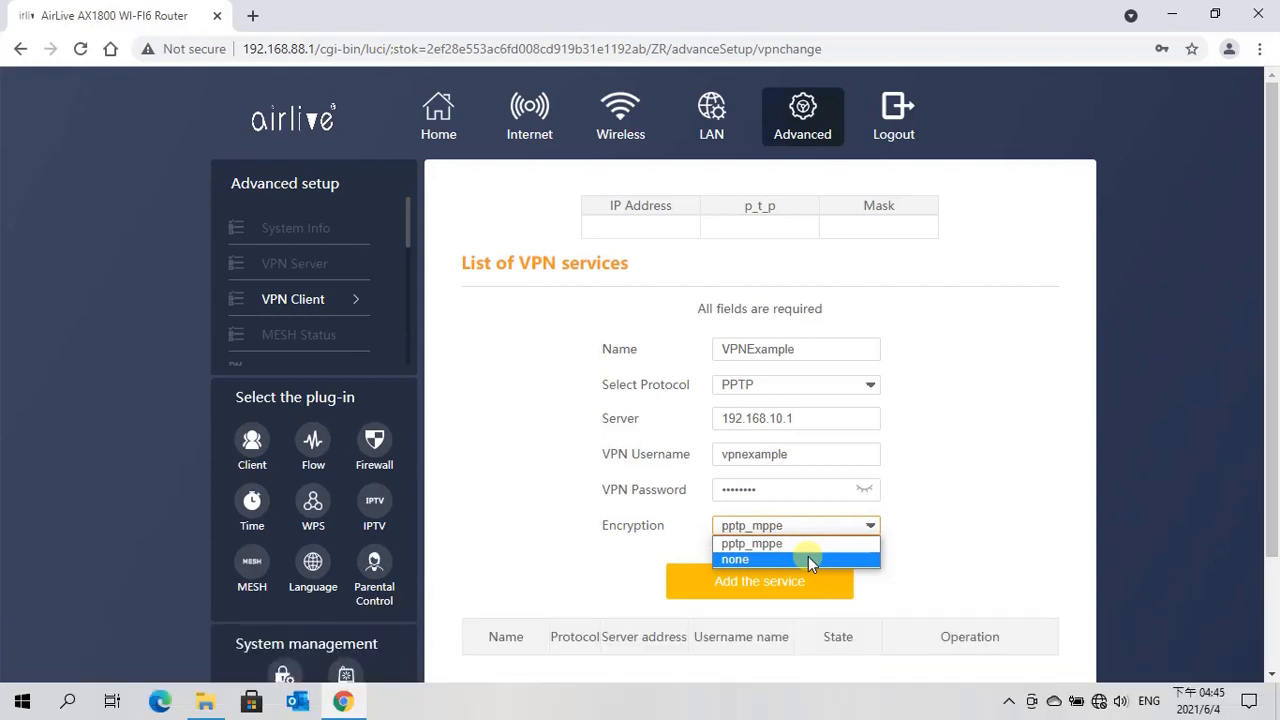
pyautogui.click(808, 556)
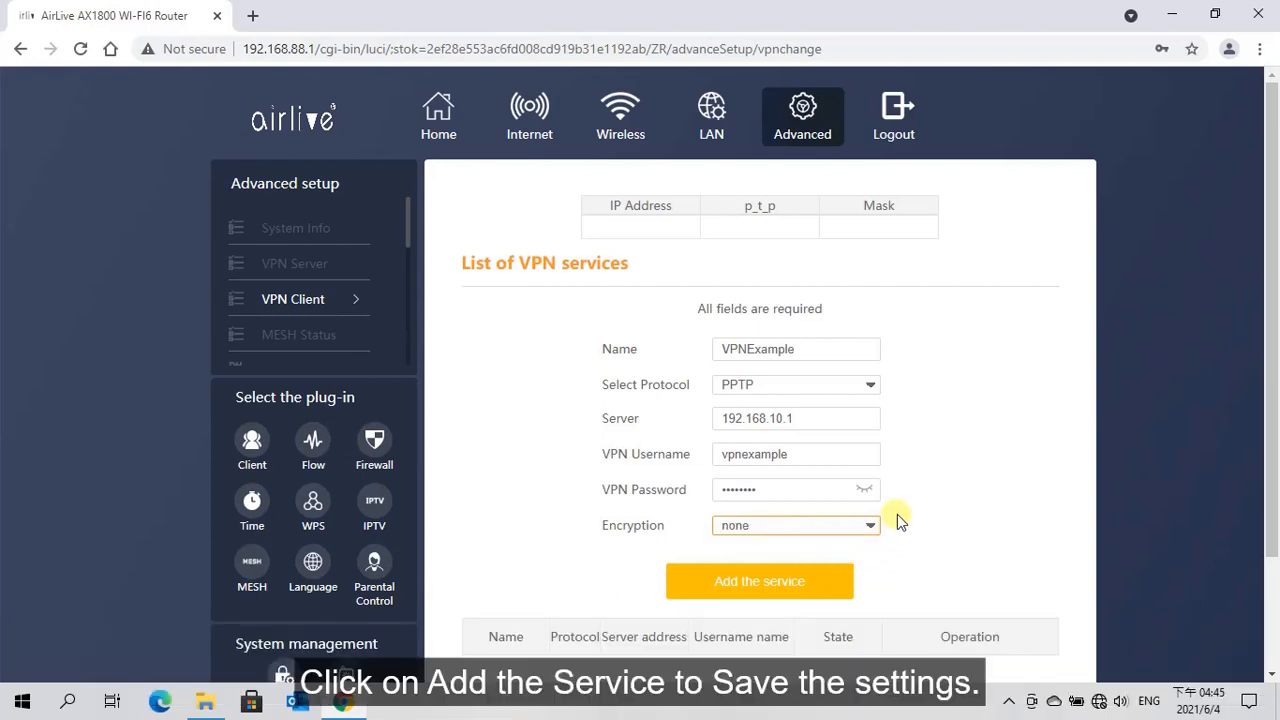
pyautogui.scroll(-1, 897, 514)
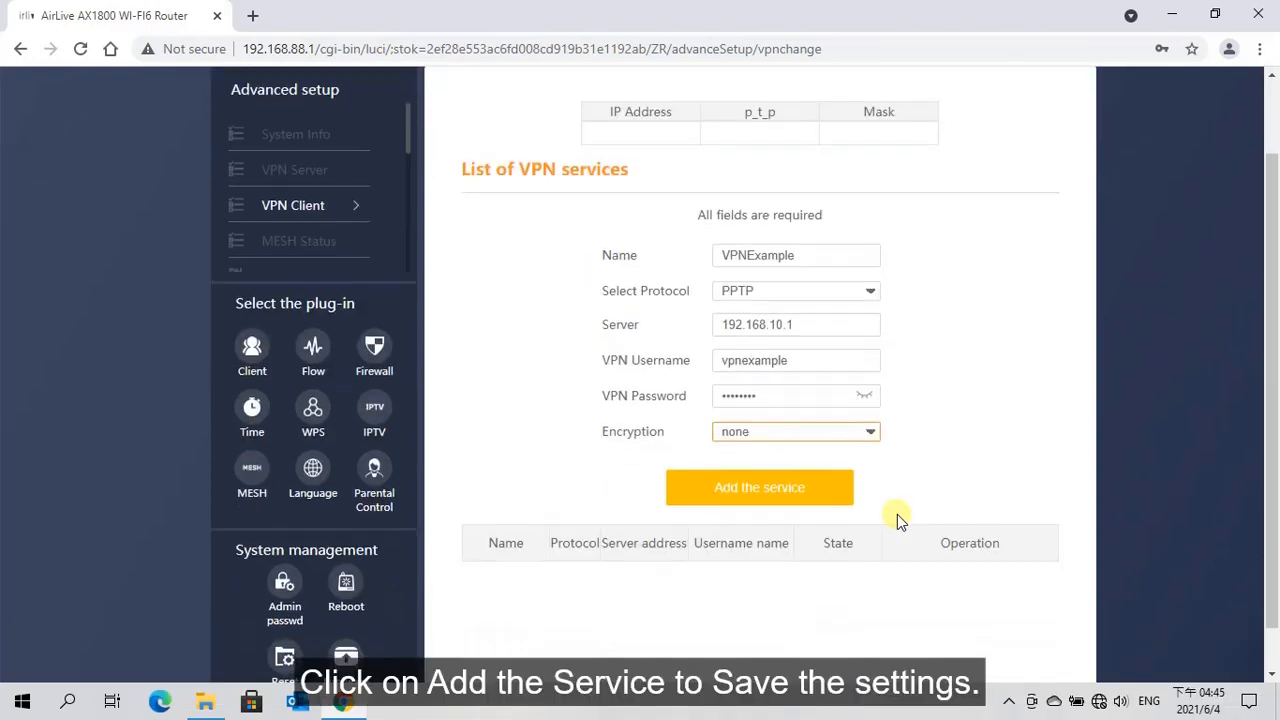
pyautogui.click(758, 490)
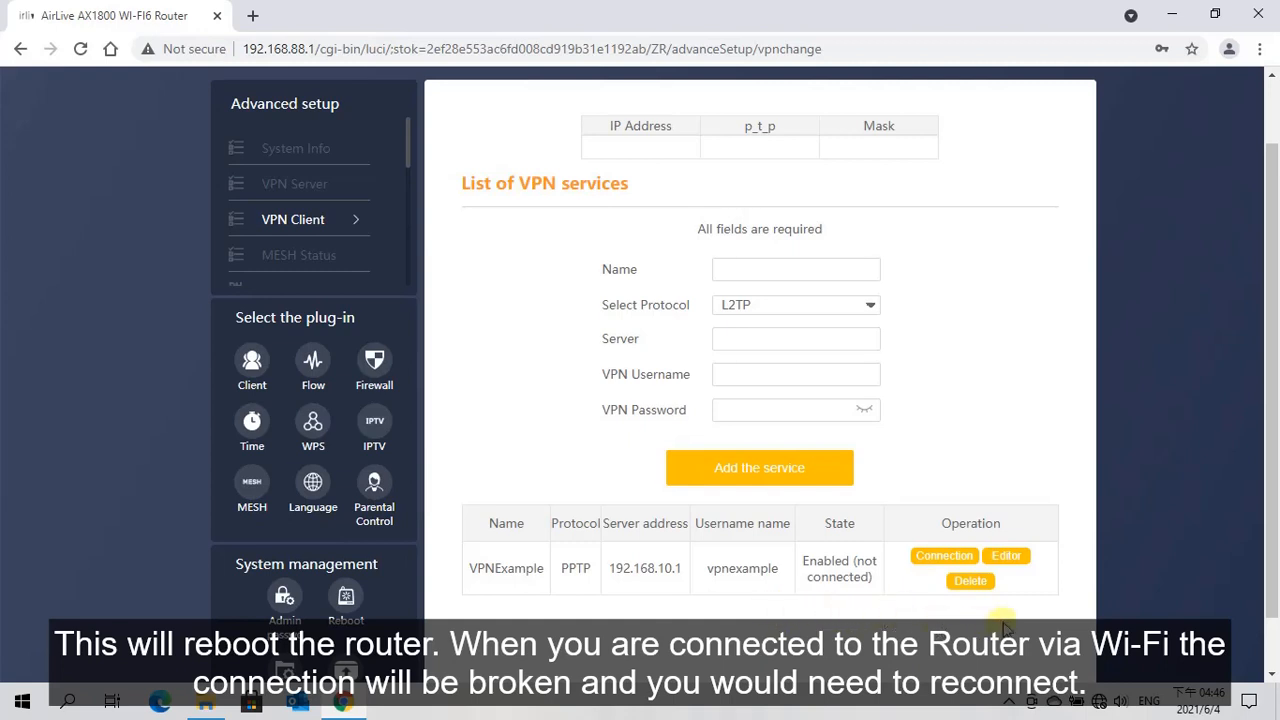
# Reconnect the computer to the Airlive-2.4G-B10069 Wi-Fi network
pyautogui.click(1101, 699)
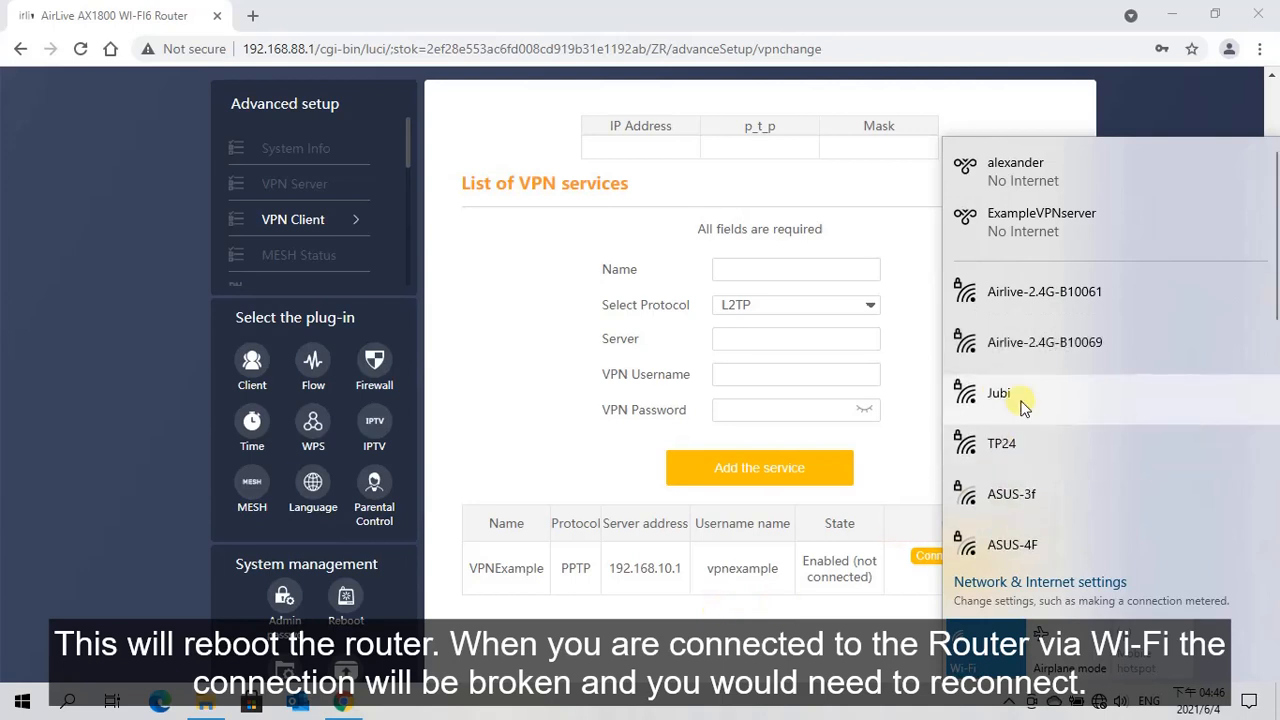
pyautogui.click(1050, 352)
pyautogui.click(1197, 430)
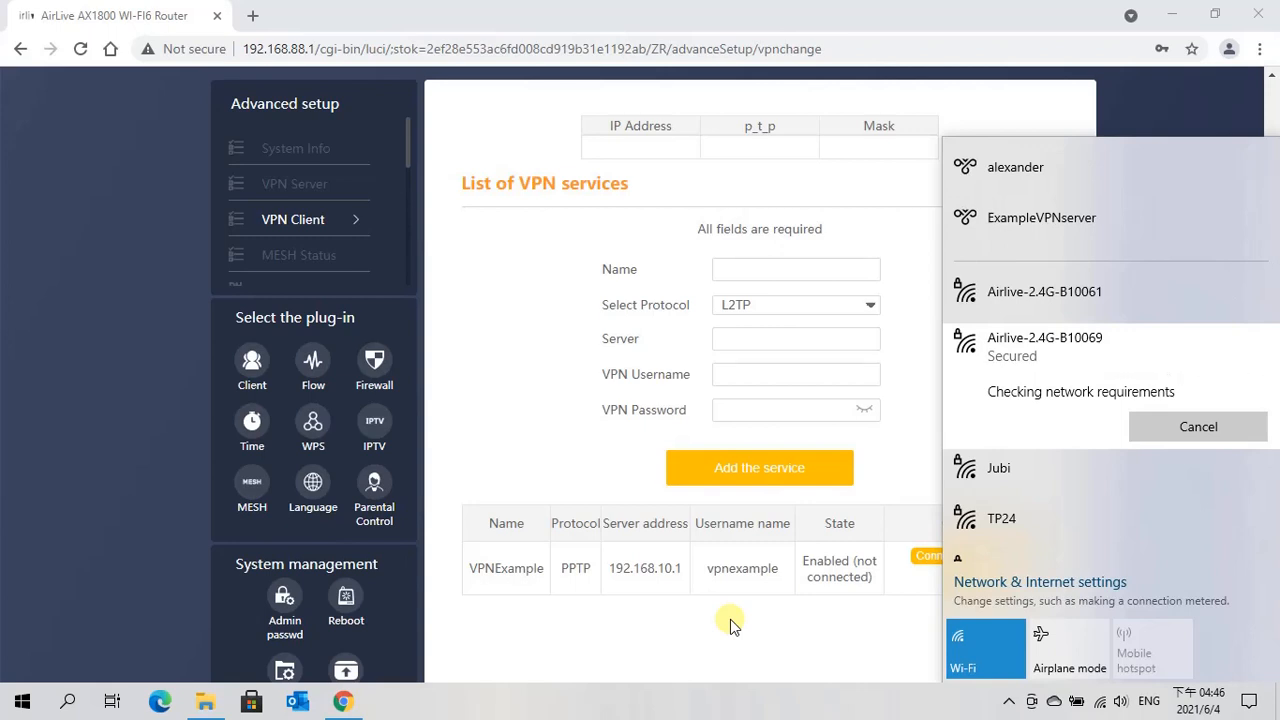
# Reload the VPN client page to check the VPNExample service's state and tunnel addresses, and return to the router's home page
pyautogui.click(730, 619)
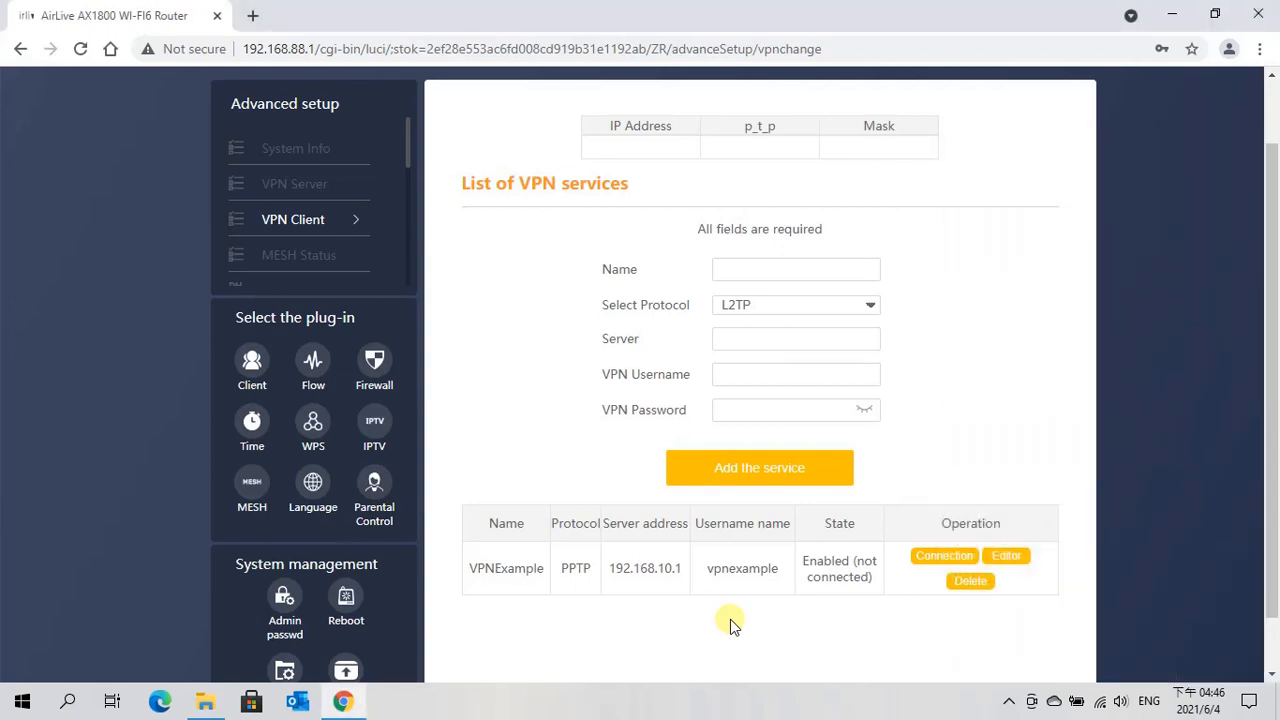
pyautogui.press('F5')
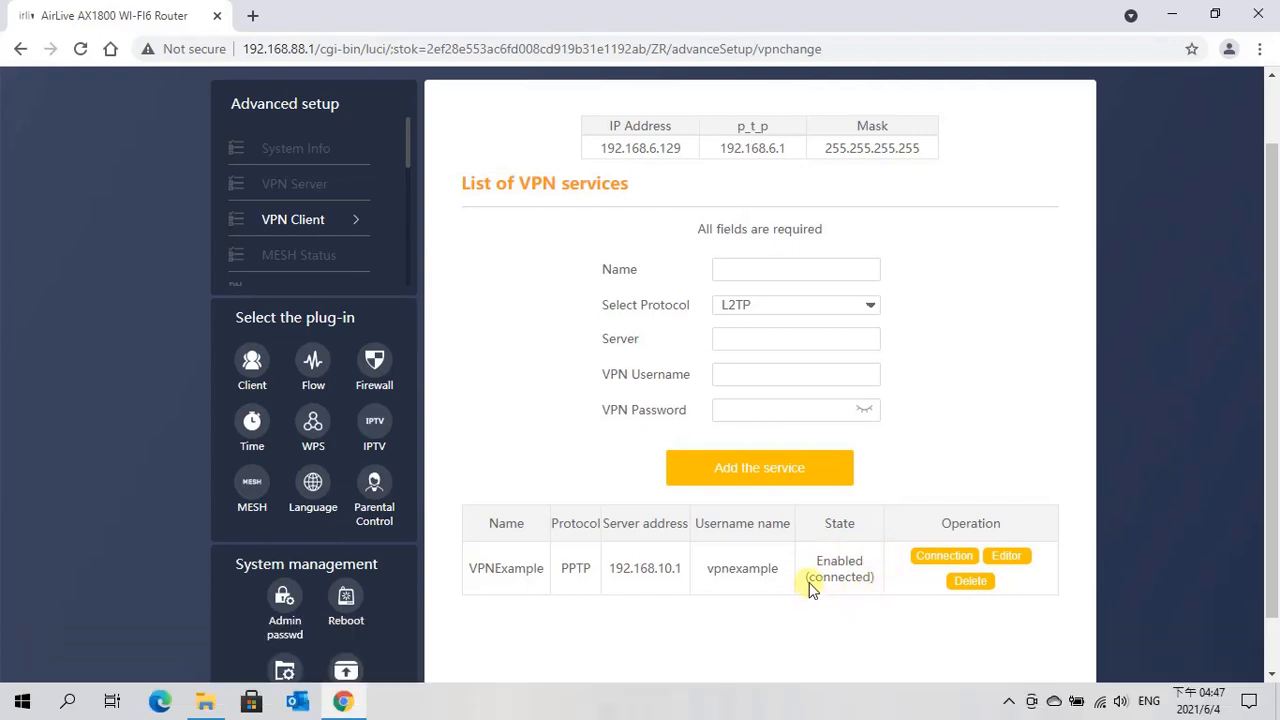
pyautogui.scroll(1, 657, 266)
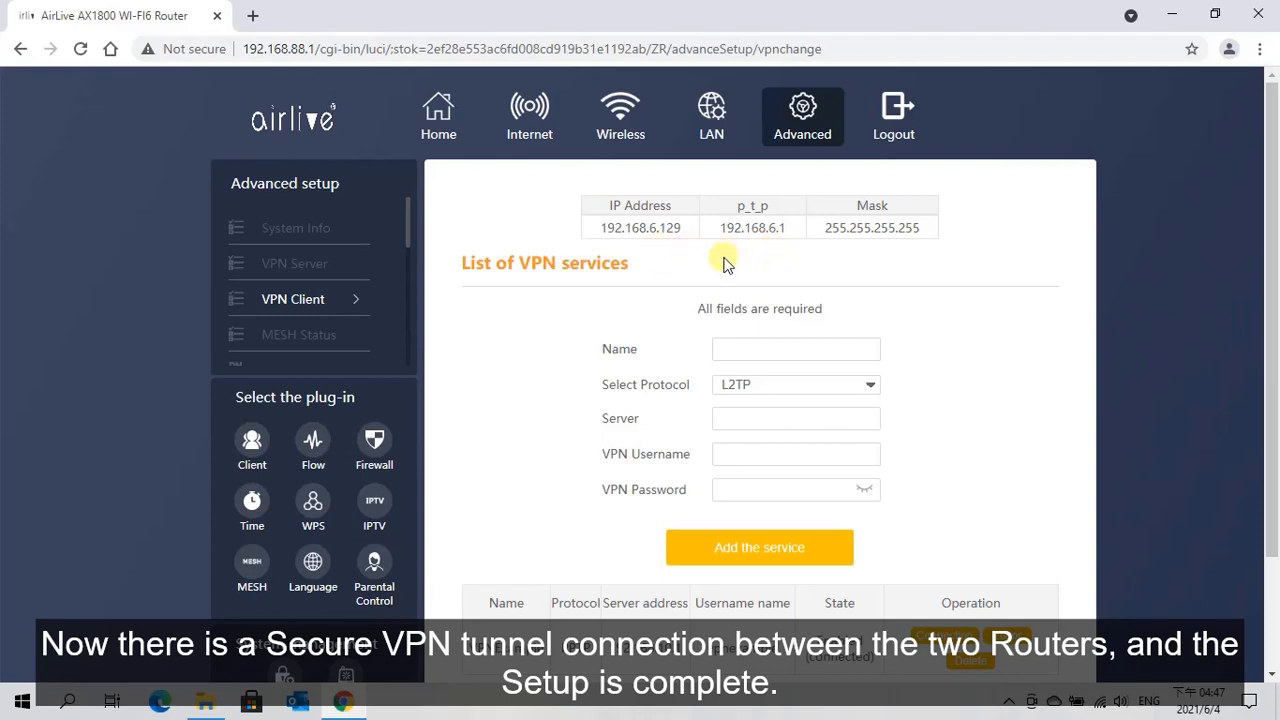
pyautogui.scroll(-1, 725, 262)
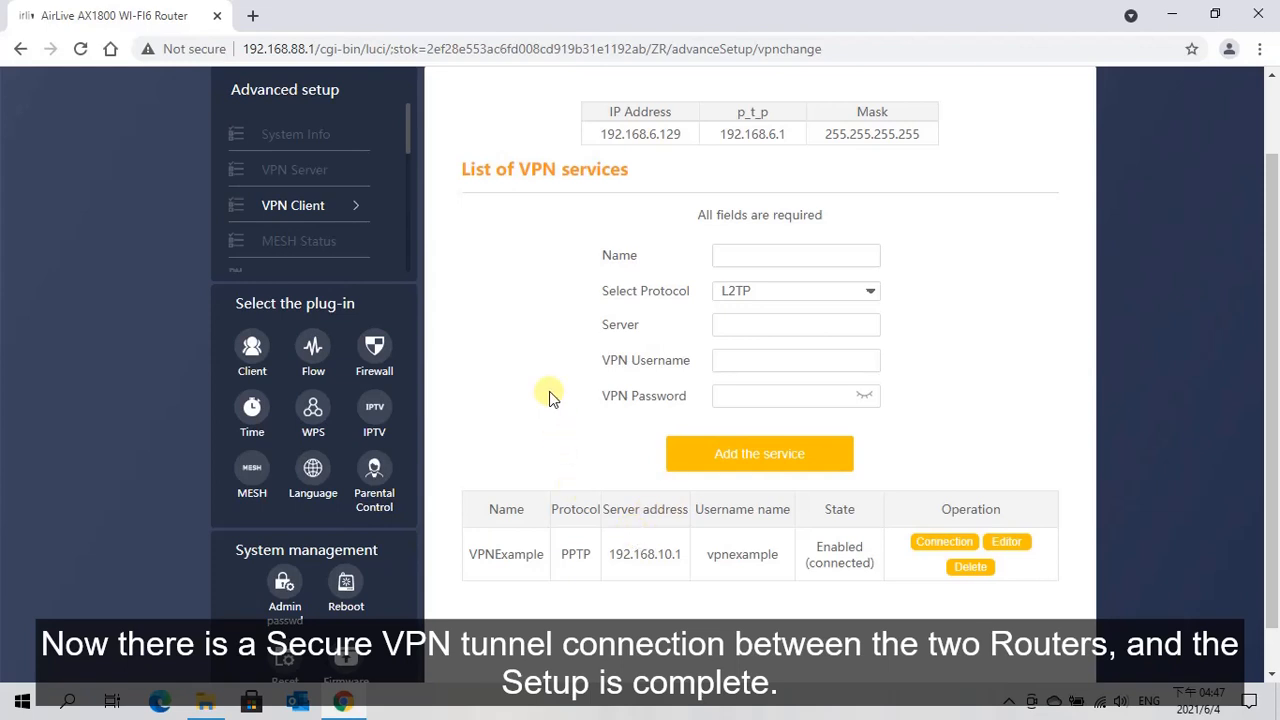
pyautogui.scroll(1, 549, 397)
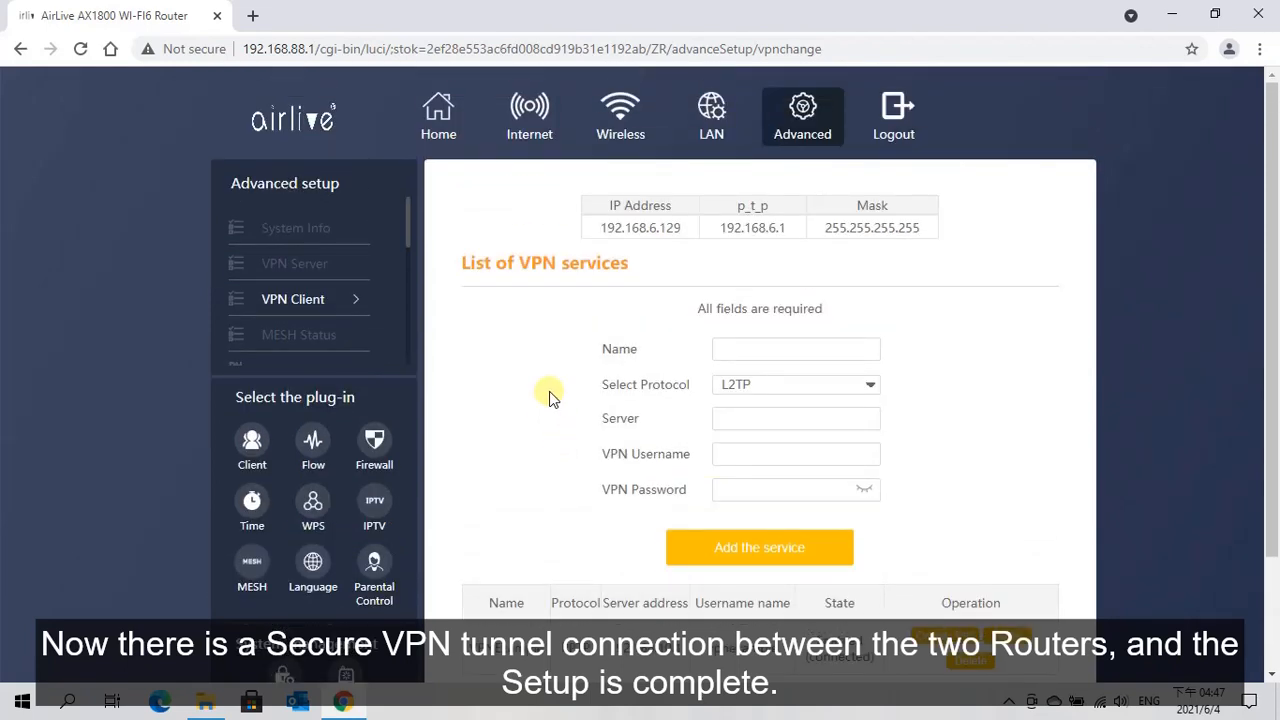
pyautogui.click(441, 117)
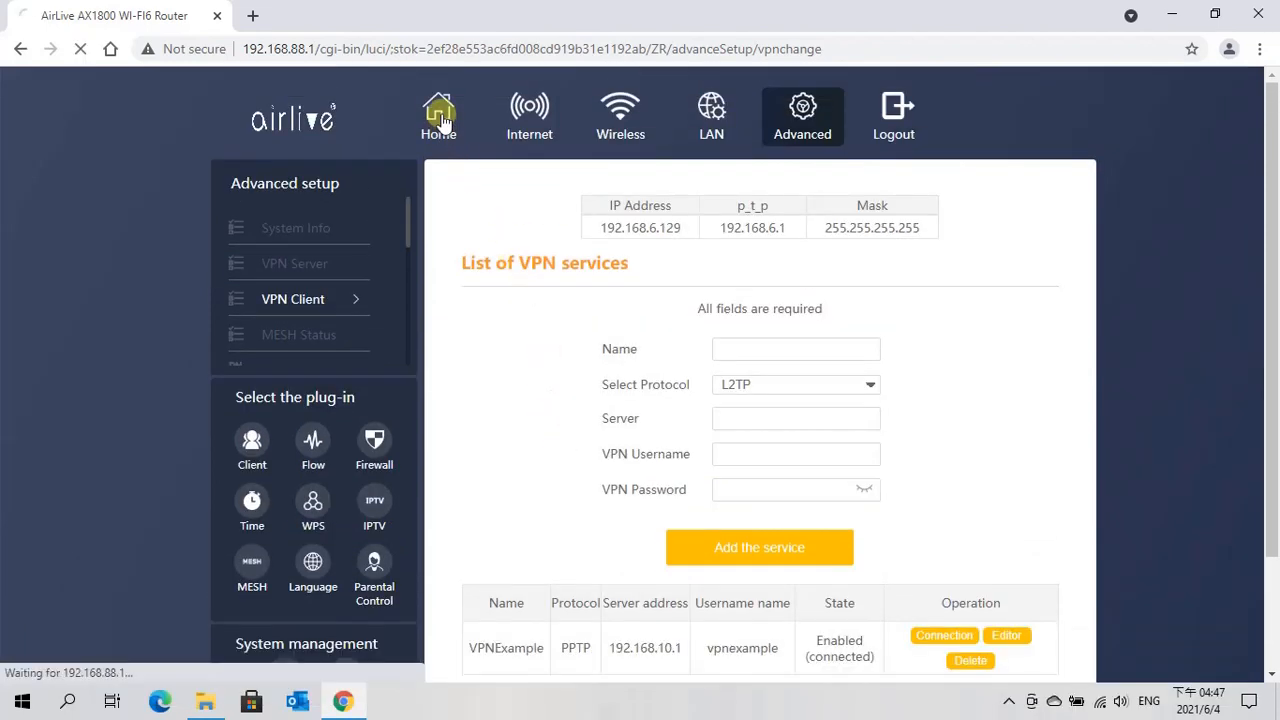